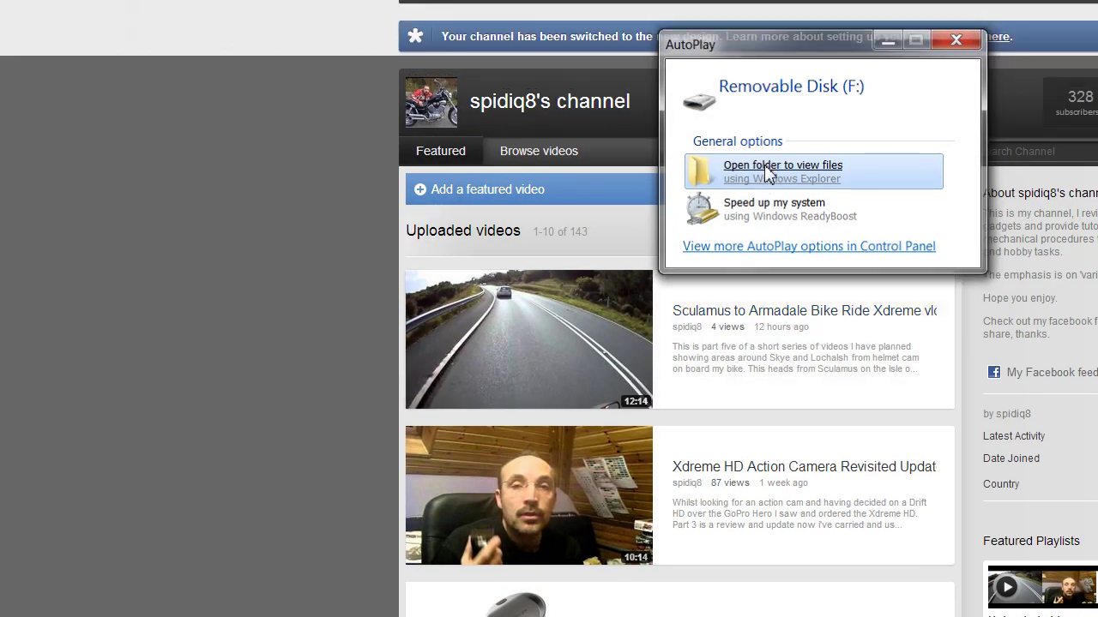
# Step: Choose to view the camera disk's files from the Removable Disk (F:) AutoPlay options
pyautogui.click(763, 127)
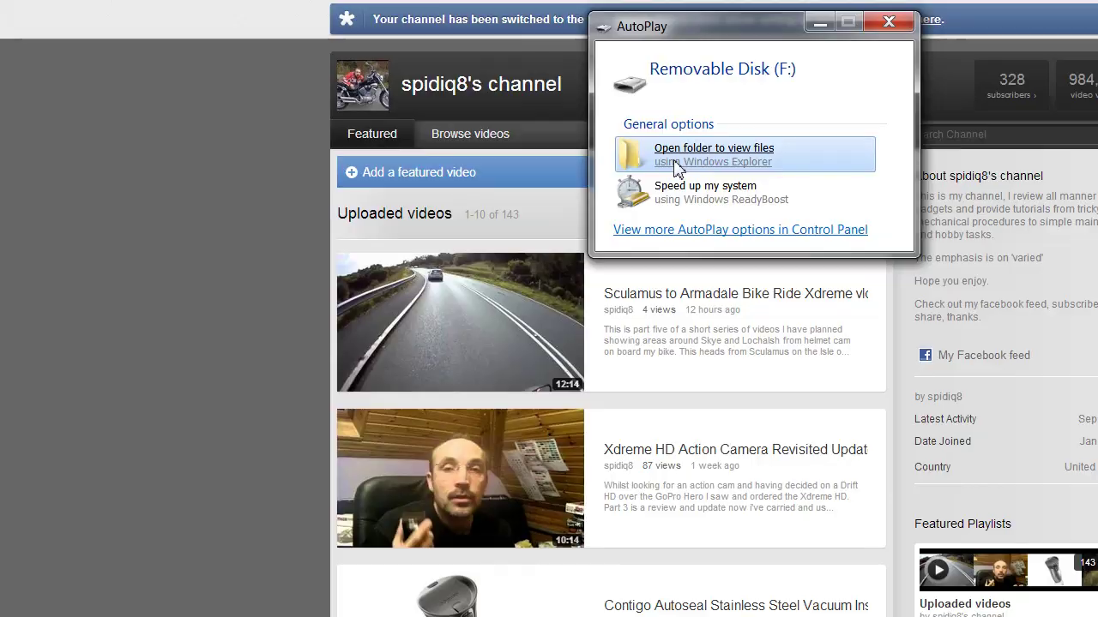
# Step: Open Removable Disk (F:) in a folder, copy SYSCFG.TXT, and paste it into Desktop
pyautogui.click(674, 163)
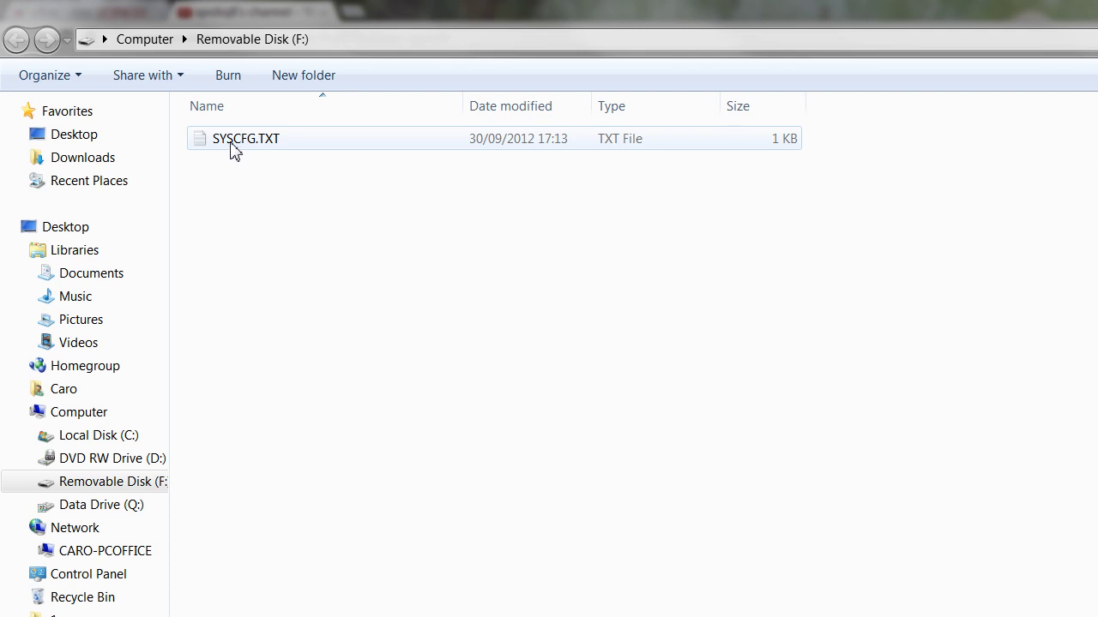
pyautogui.rightClick(237, 151)
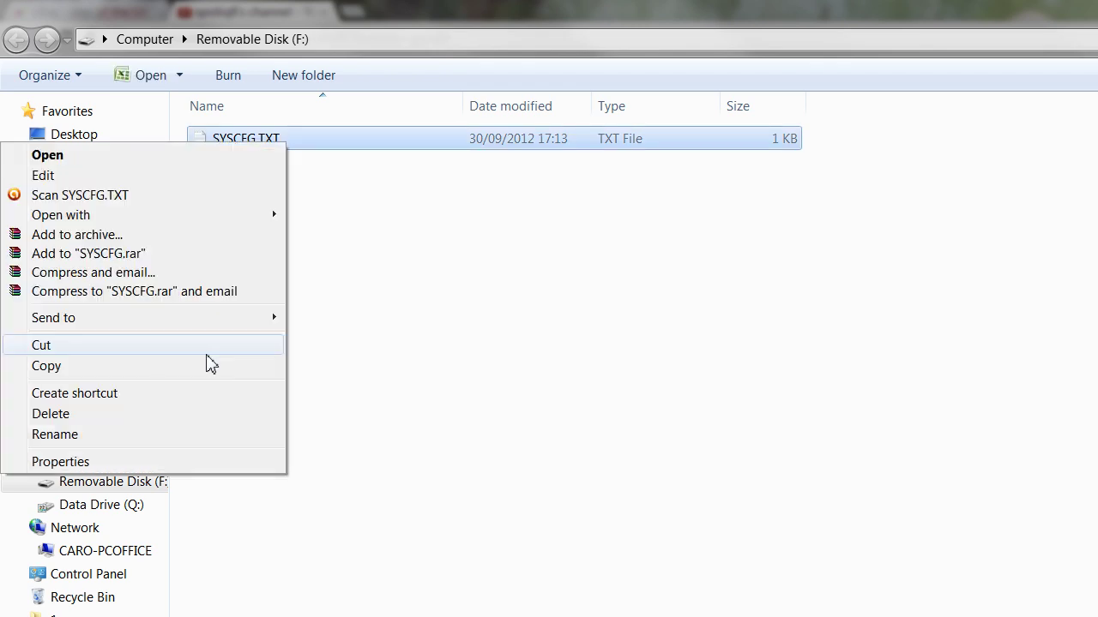
pyautogui.click(210, 367)
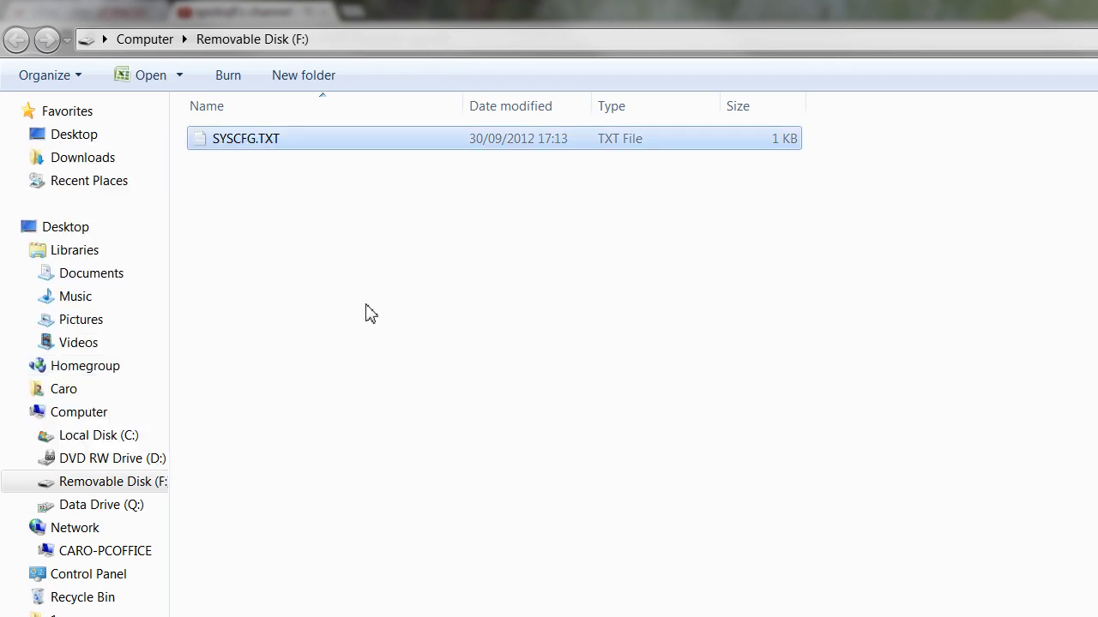
pyautogui.click(65, 138)
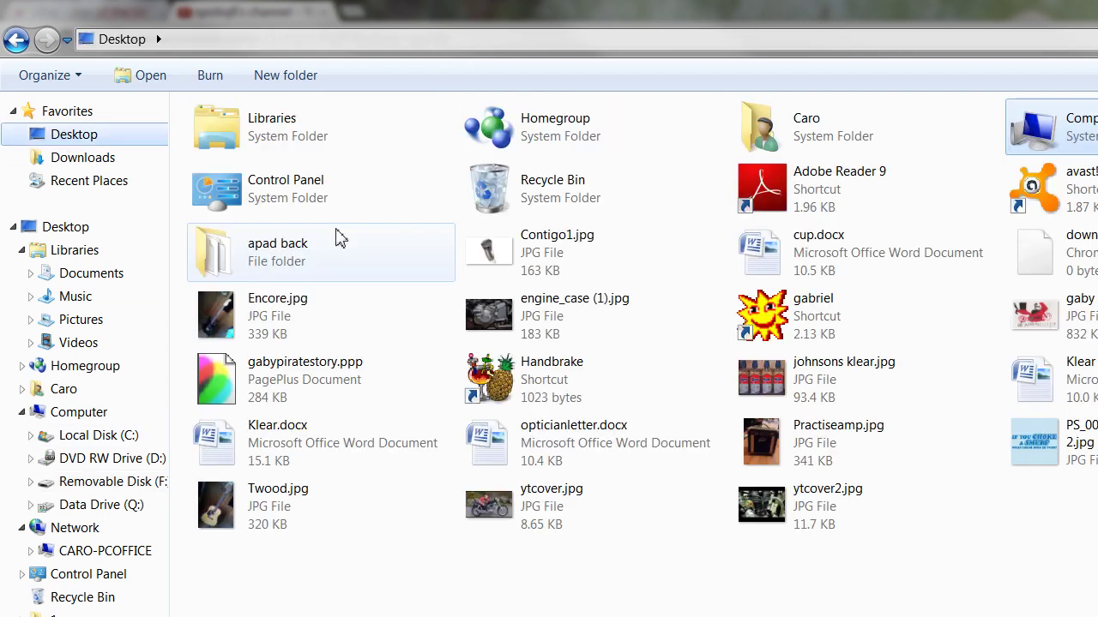
pyautogui.rightClick(68, 135)
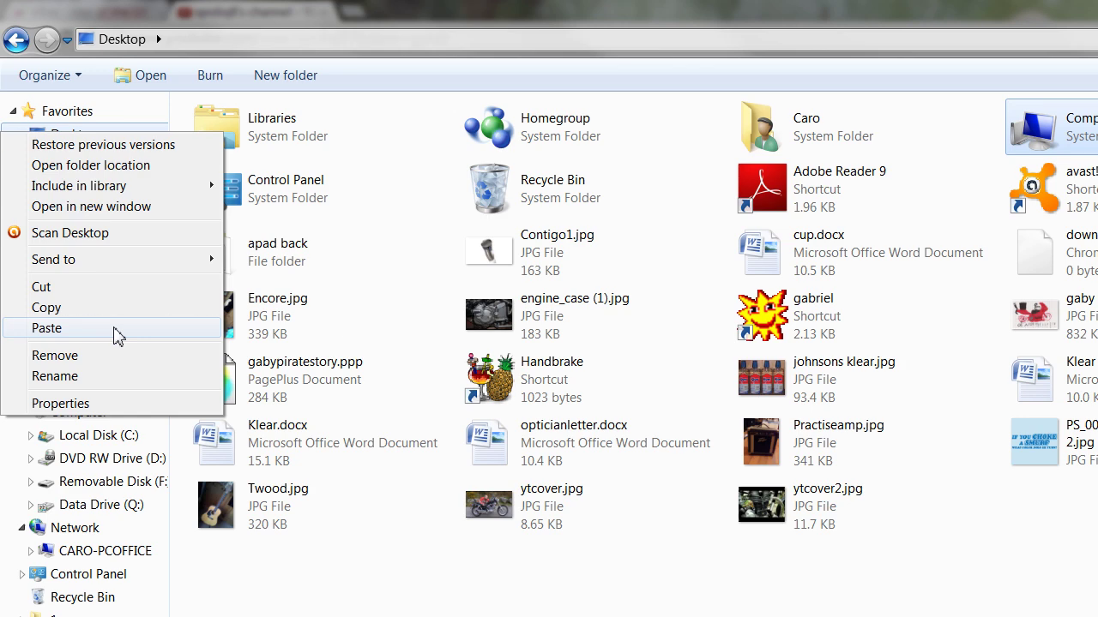
pyautogui.click(118, 331)
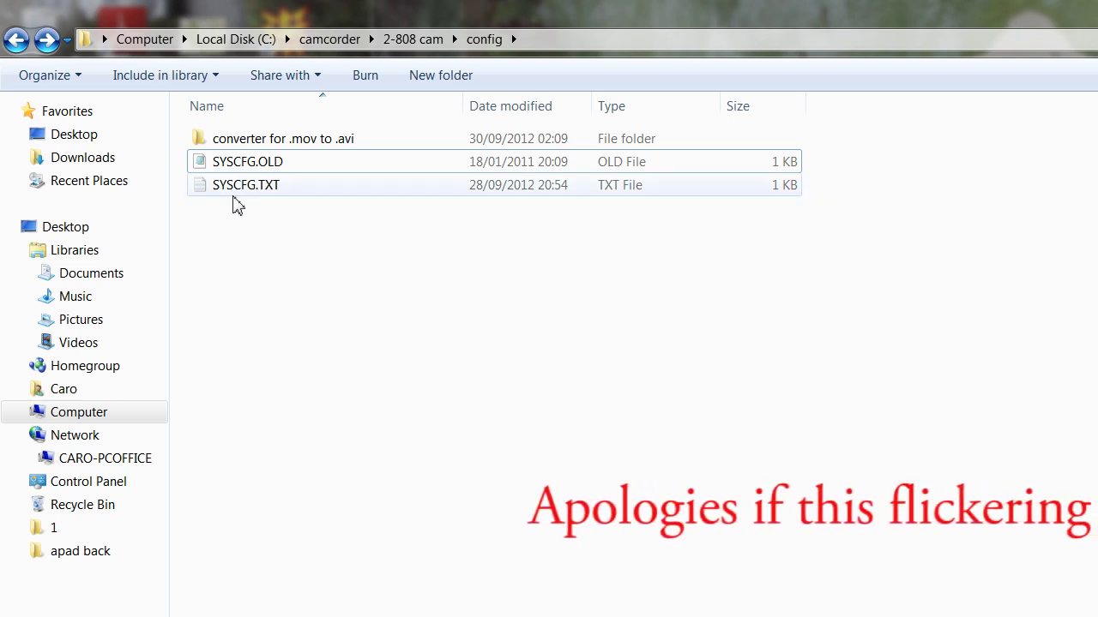
# Step: Copy SYSCFG.TXT from C:\camcorder\2-808 cam\config, leaving nothing selected
pyautogui.moveTo(238, 199)
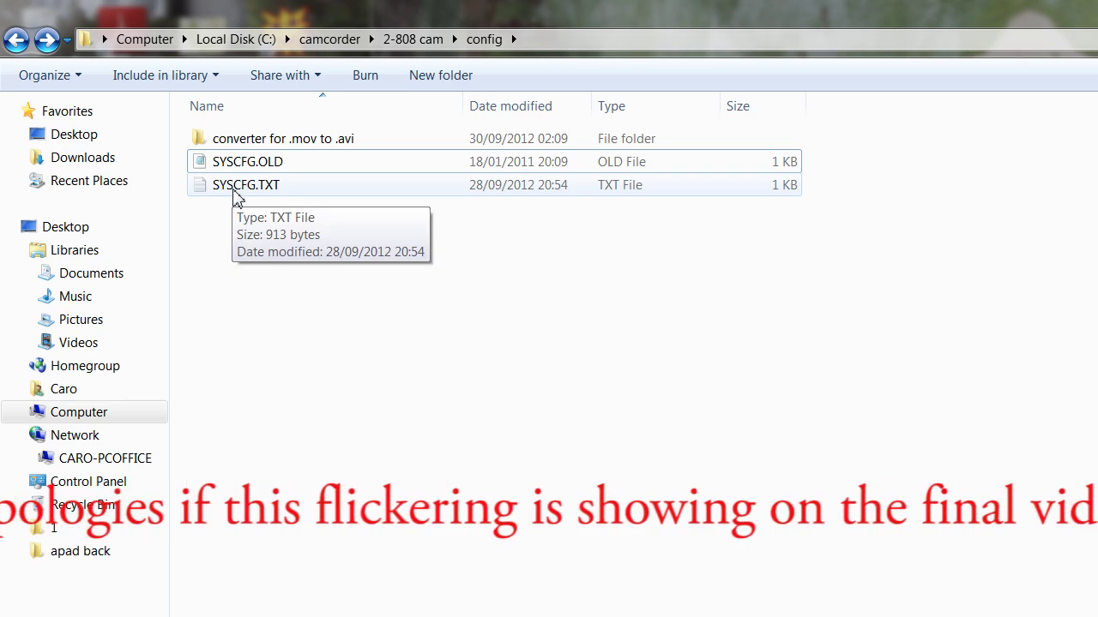
pyautogui.rightClick(235, 190)
pyautogui.click(232, 437)
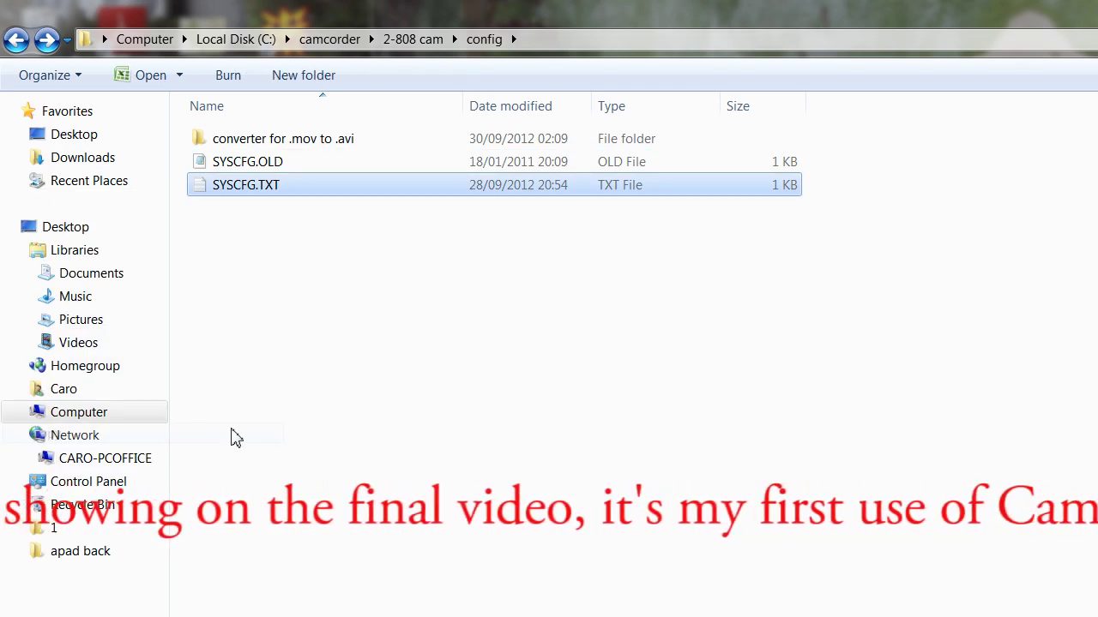
pyautogui.click(232, 437)
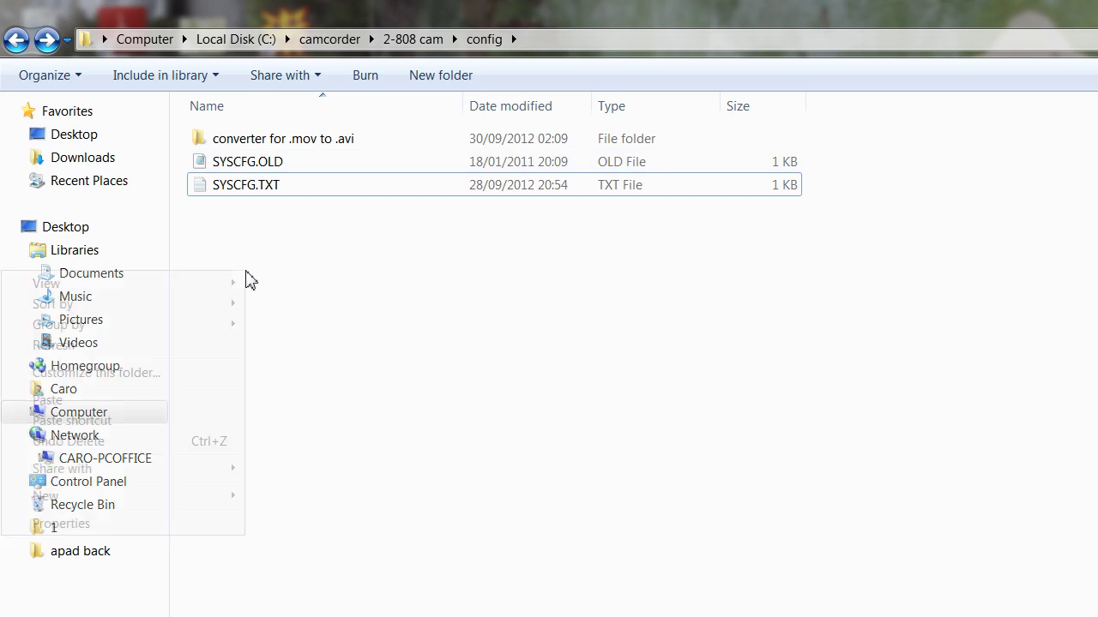
# Step: Create a 'New folder' inside config and paste SYSCFG.TXT into it
pyautogui.rightClick(249, 281)
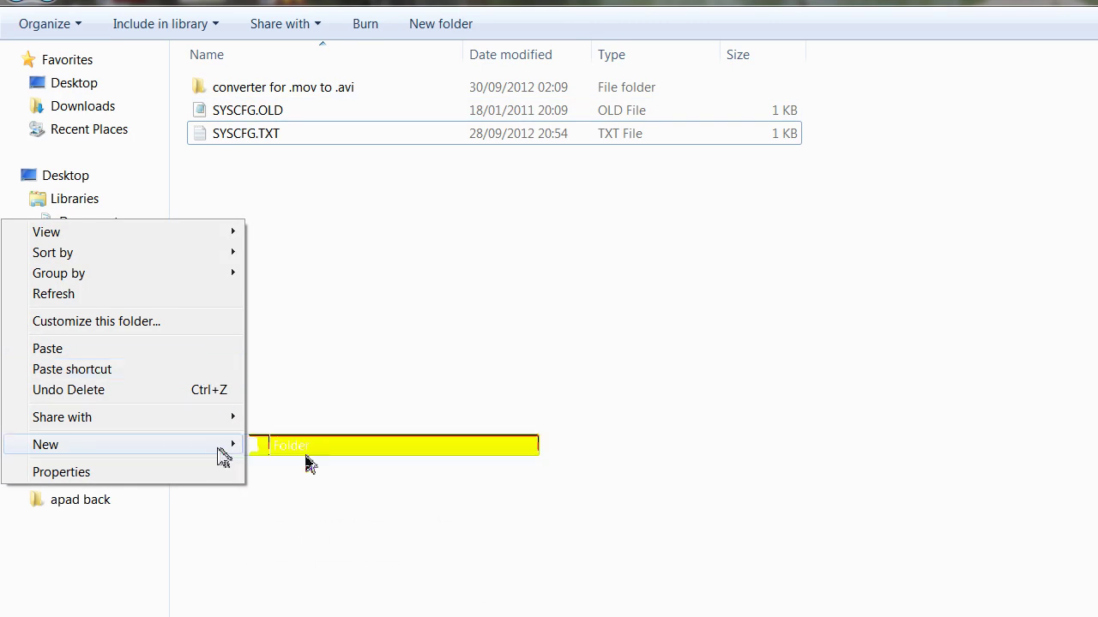
pyautogui.click(357, 343)
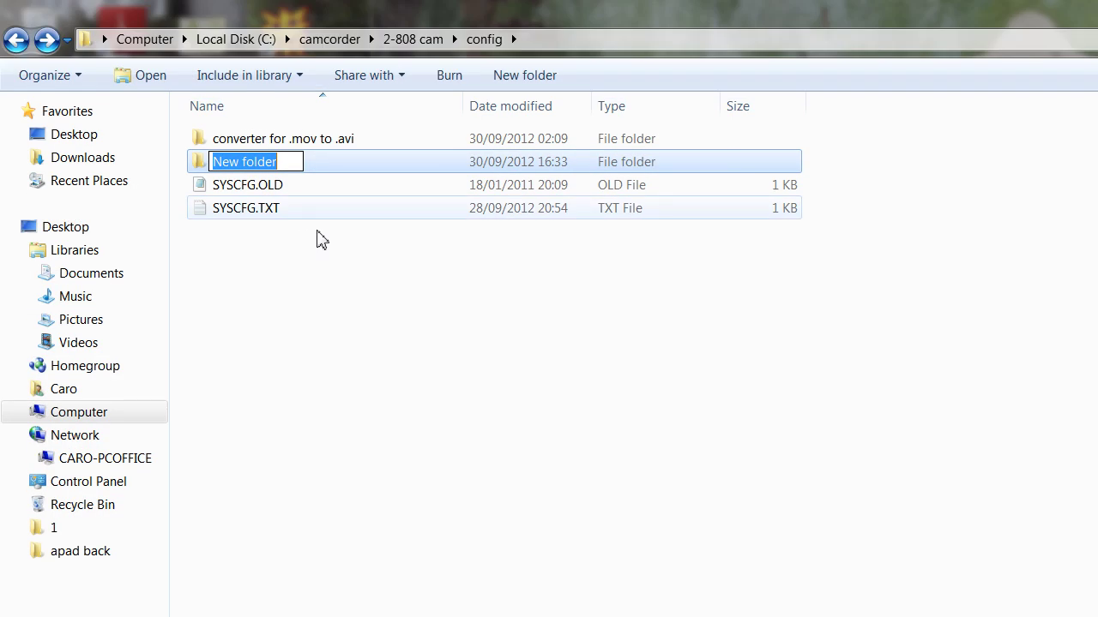
pyautogui.press('Return')
pyautogui.press('Return')
pyautogui.rightClick(272, 269)
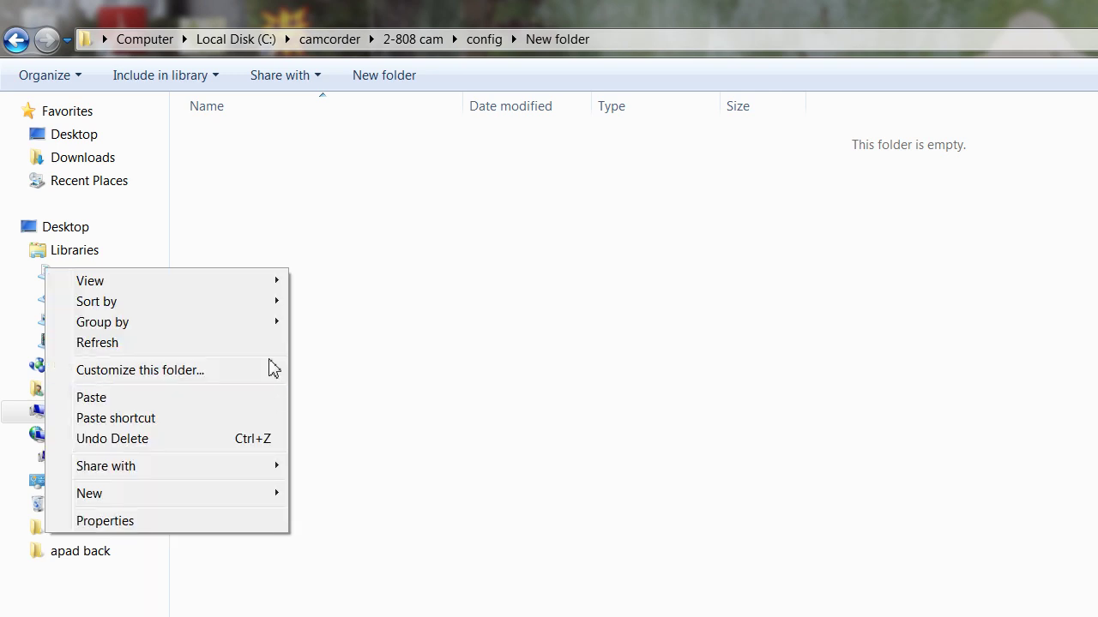
pyautogui.click(272, 397)
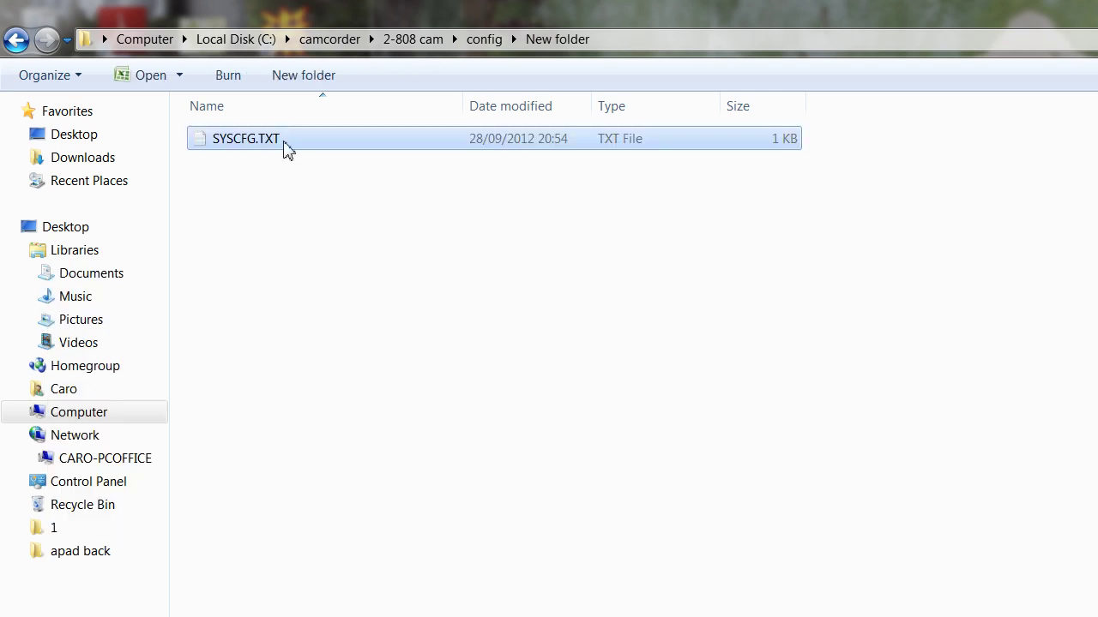
# Step: Rename the pasted copy to SYSCFG.old, confirming the extension change
pyautogui.rightClick(286, 147)
pyautogui.click(252, 454)
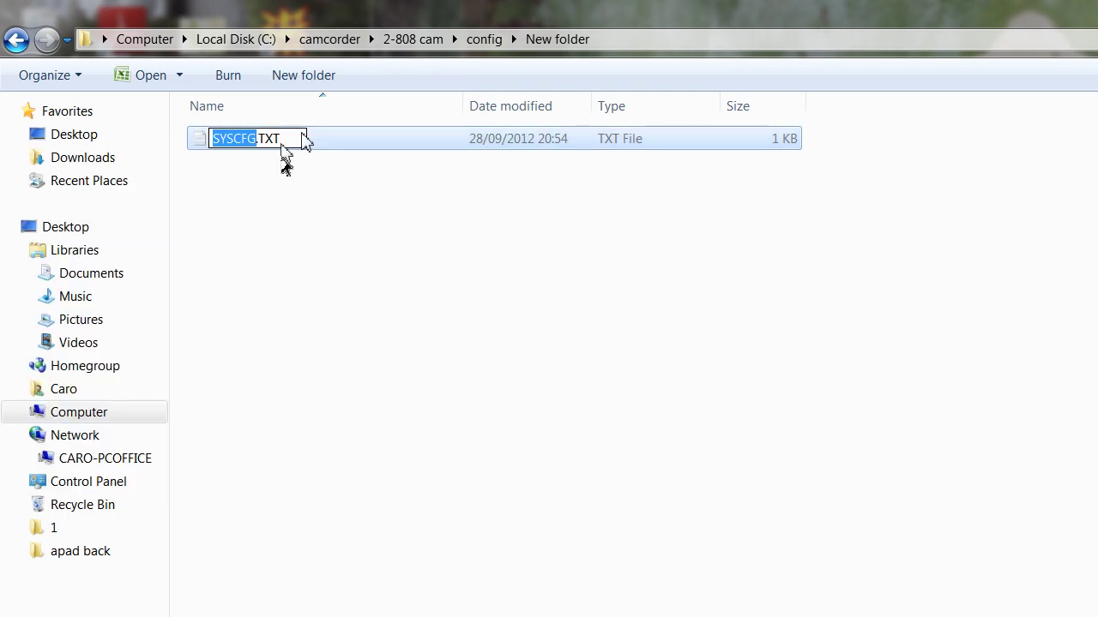
pyautogui.click(296, 141)
pyautogui.press('BackSpace')
pyautogui.press('BackSpace')
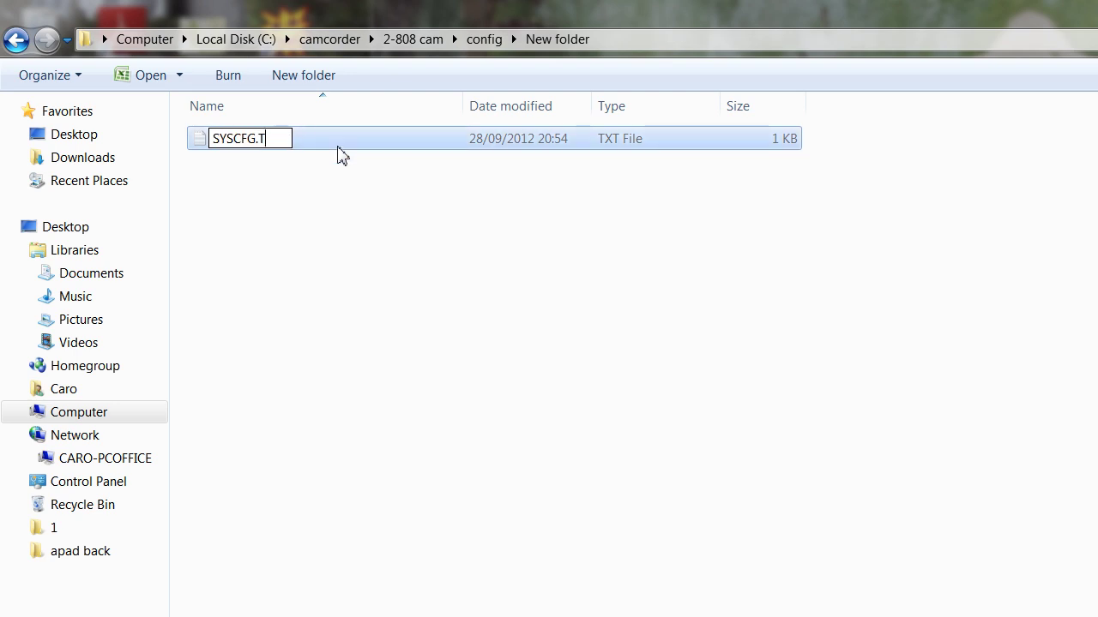
pyautogui.press('BackSpace')
pyautogui.write('o')
pyautogui.write('old')
pyautogui.click(325, 197)
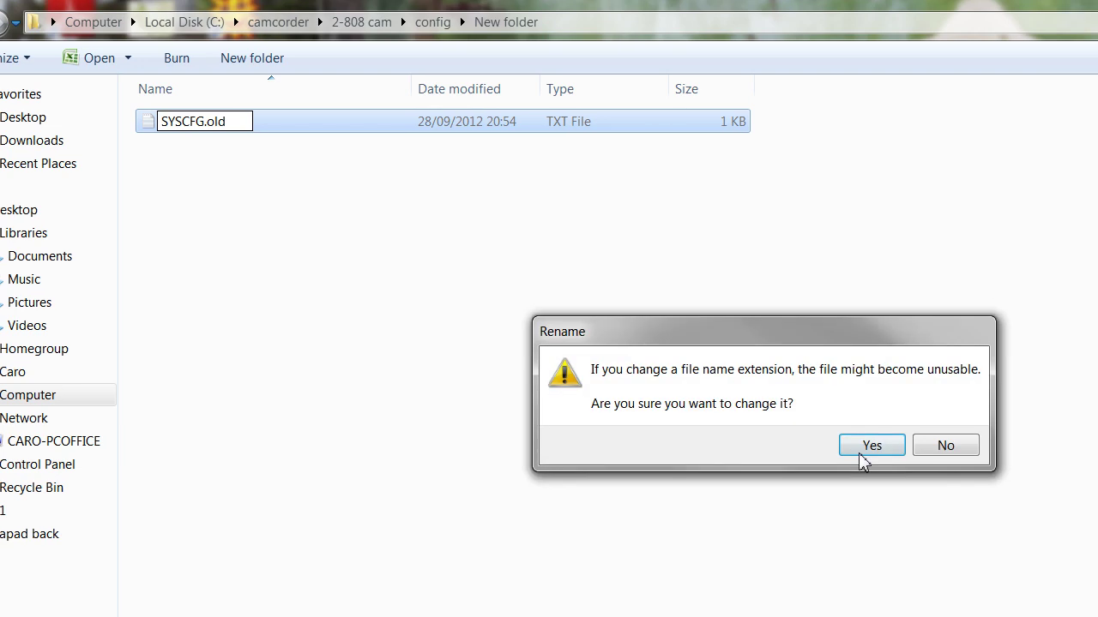
pyautogui.click(914, 463)
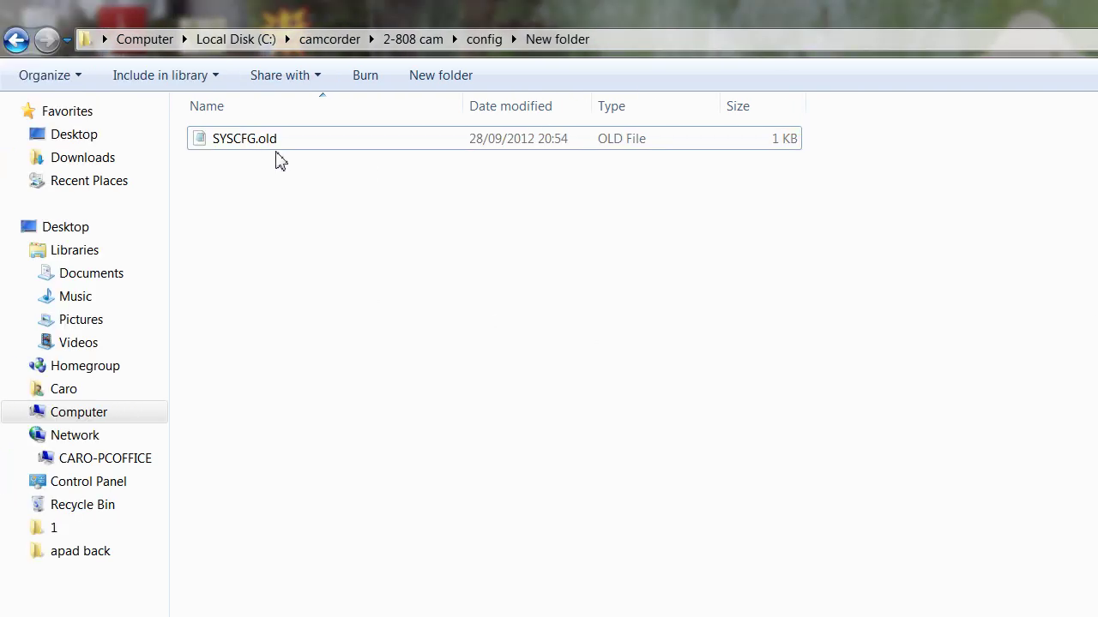
pyautogui.click(239, 144)
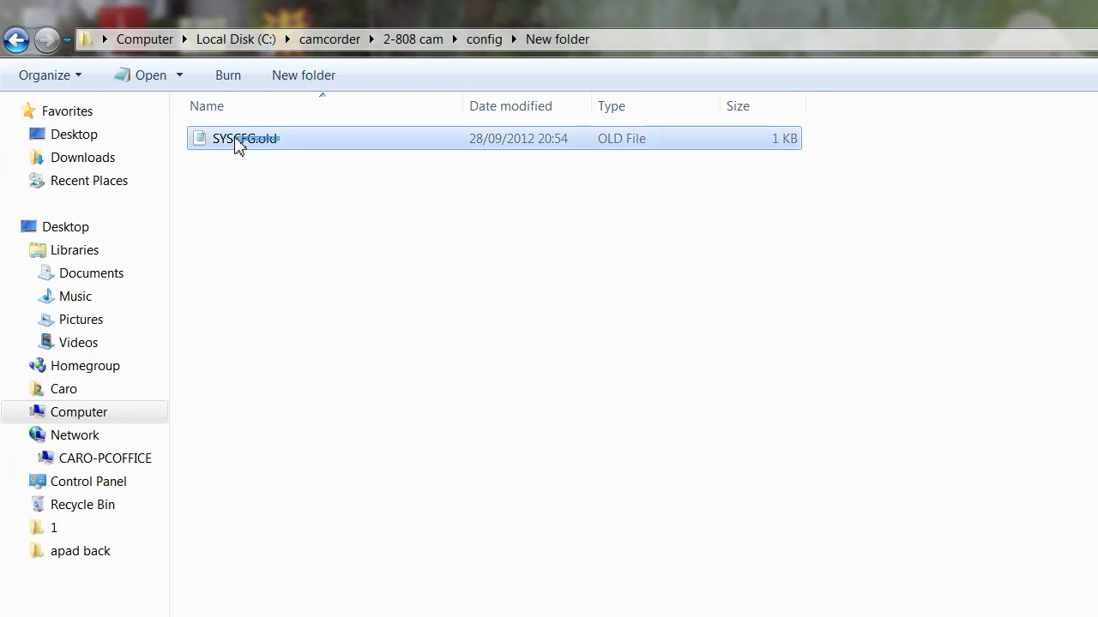
pyautogui.click(285, 156)
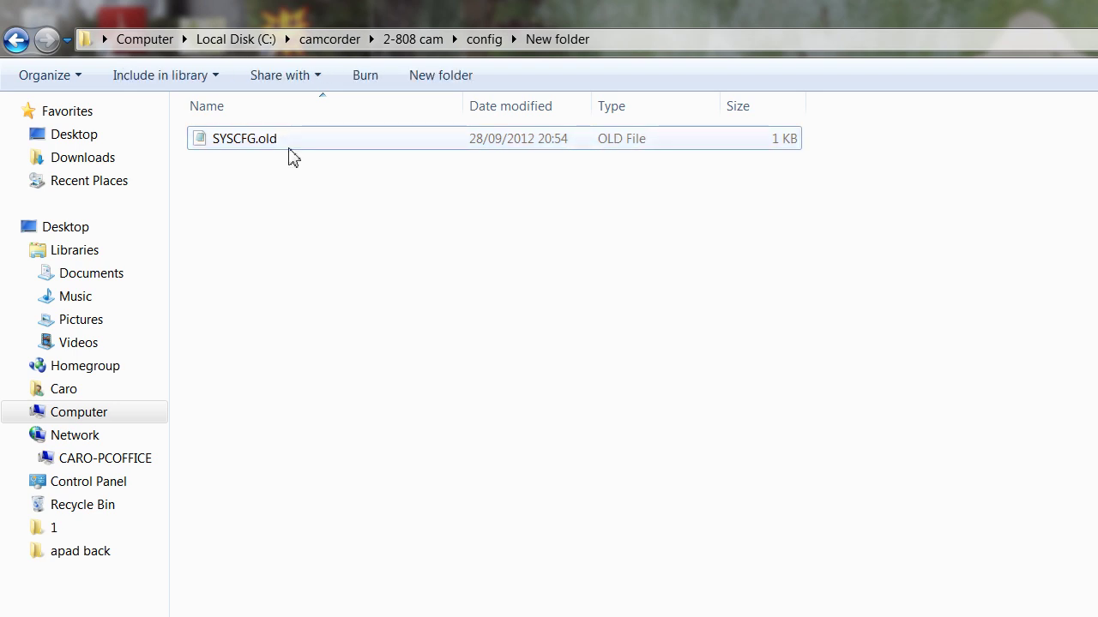
# Step: Go back into the config folder and bring up the actions for SYSCFG.TXT
pyautogui.click(16, 40)
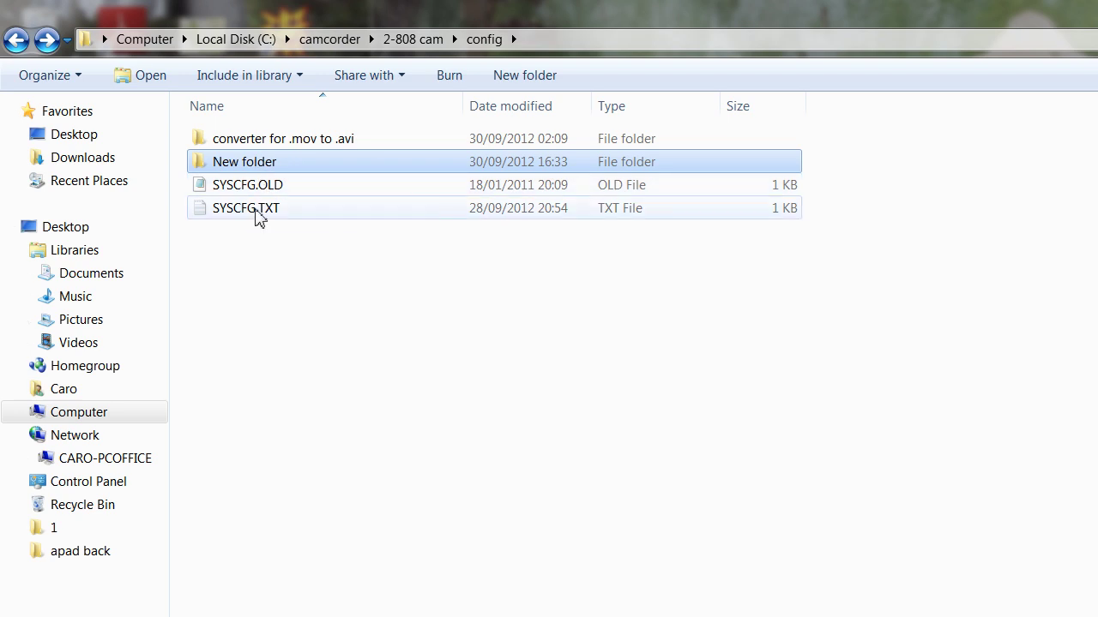
pyautogui.moveTo(254, 218)
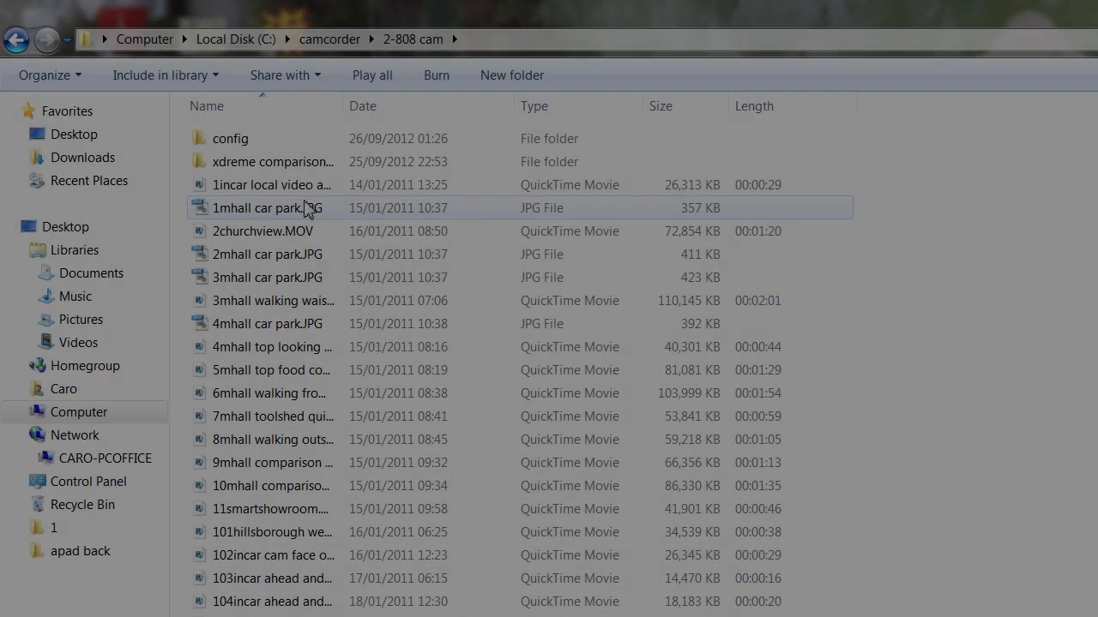
pyautogui.moveTo(307, 210)
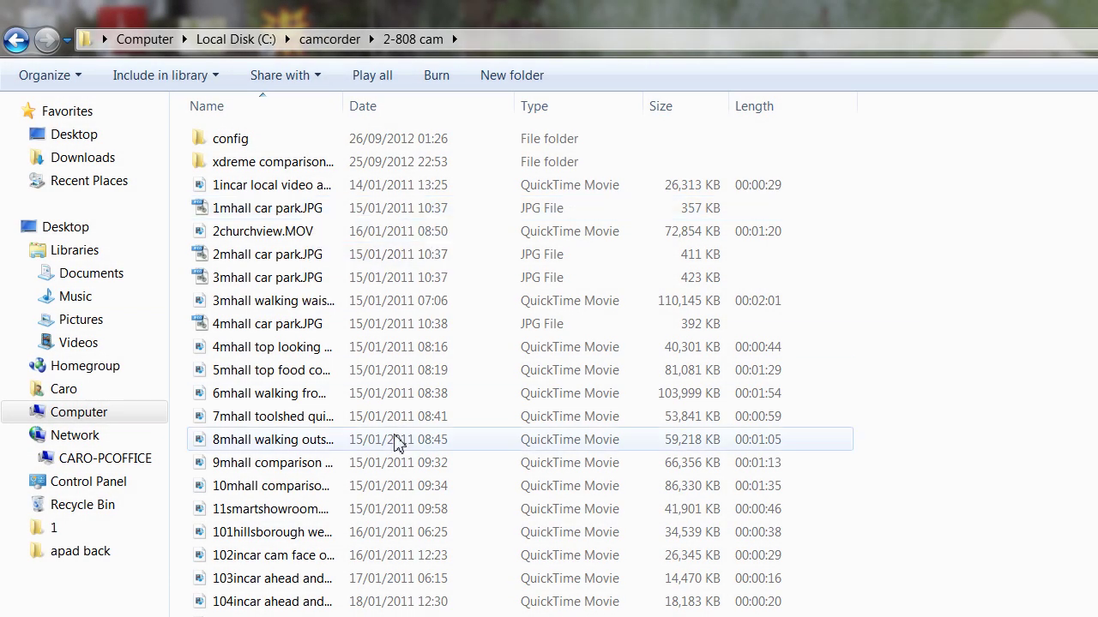
pyautogui.doubleClick(233, 143)
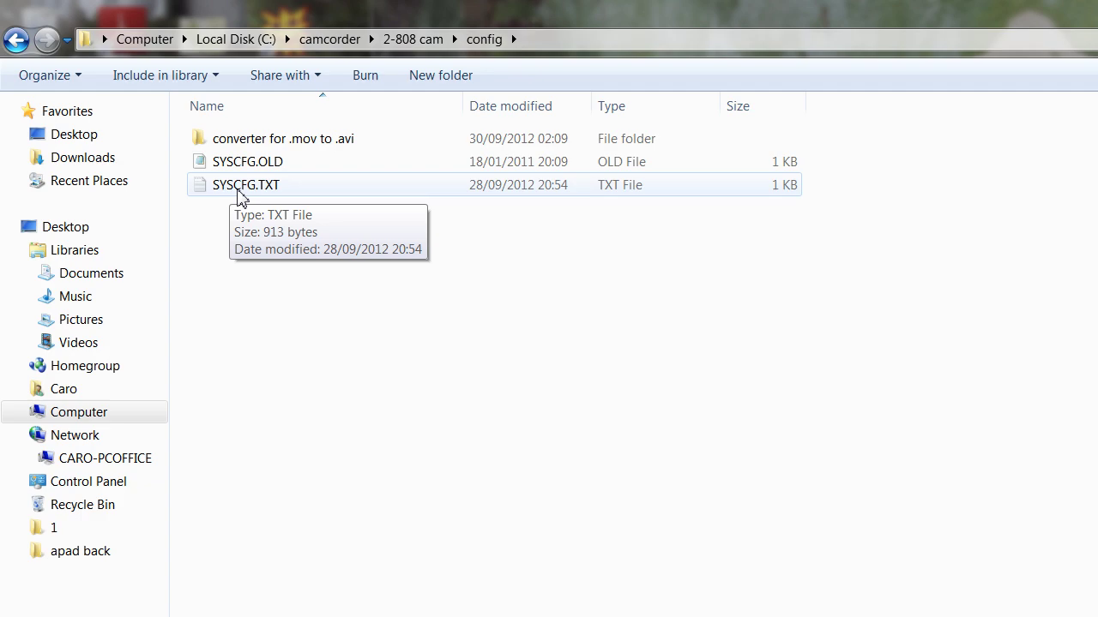
pyautogui.rightClick(241, 197)
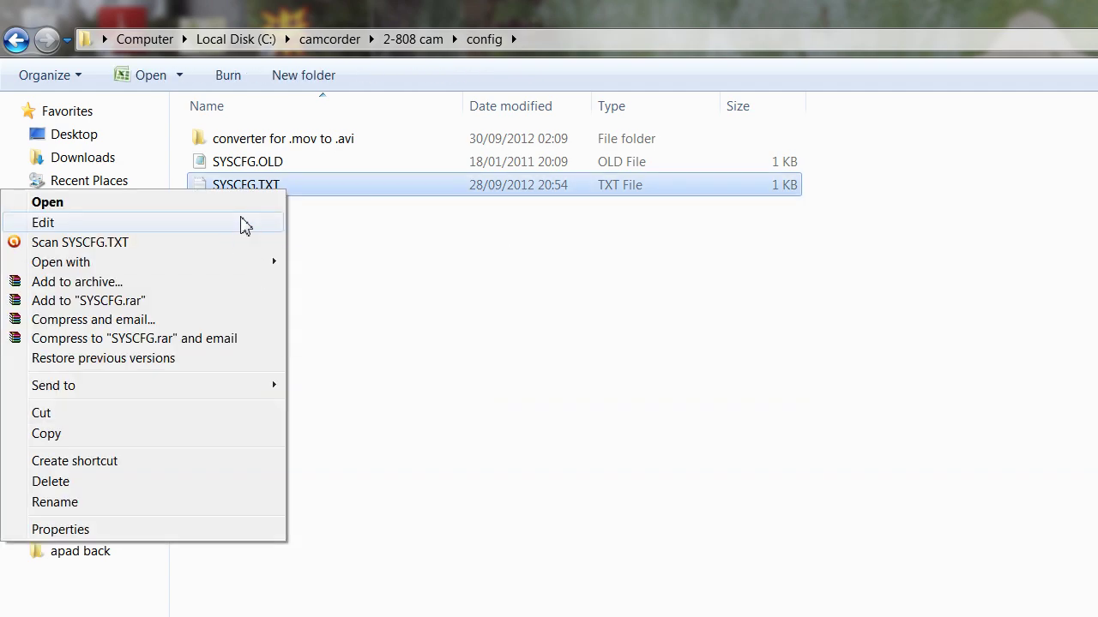
# Step: Open SYSCFG.TXT in Notepad, copy all its settings text, and highlight the date value
pyautogui.moveTo(257, 270)
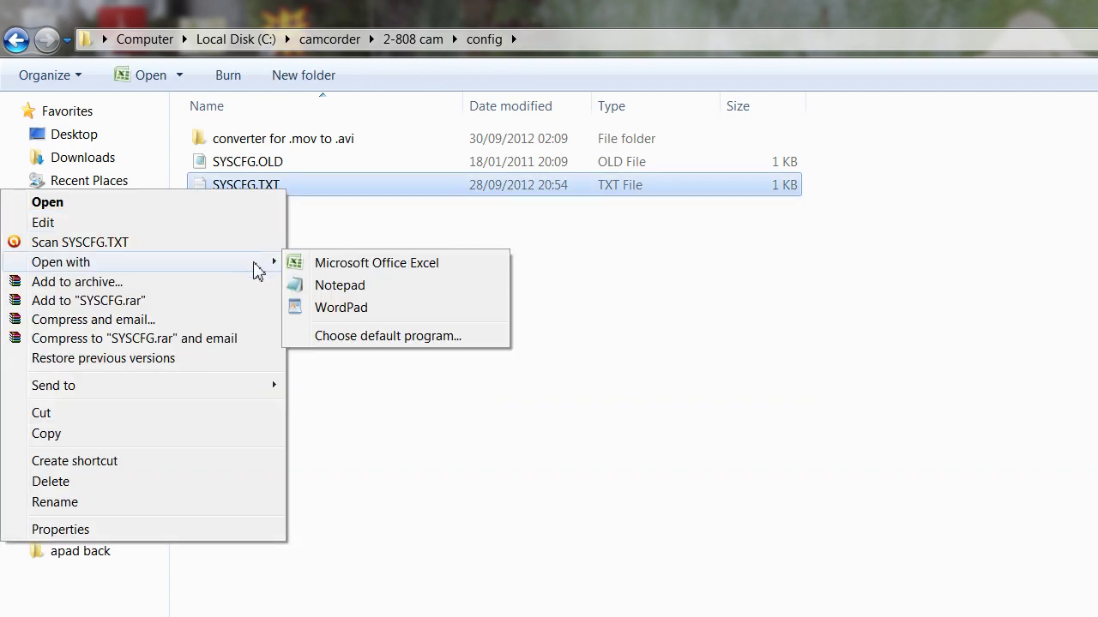
pyautogui.click(332, 292)
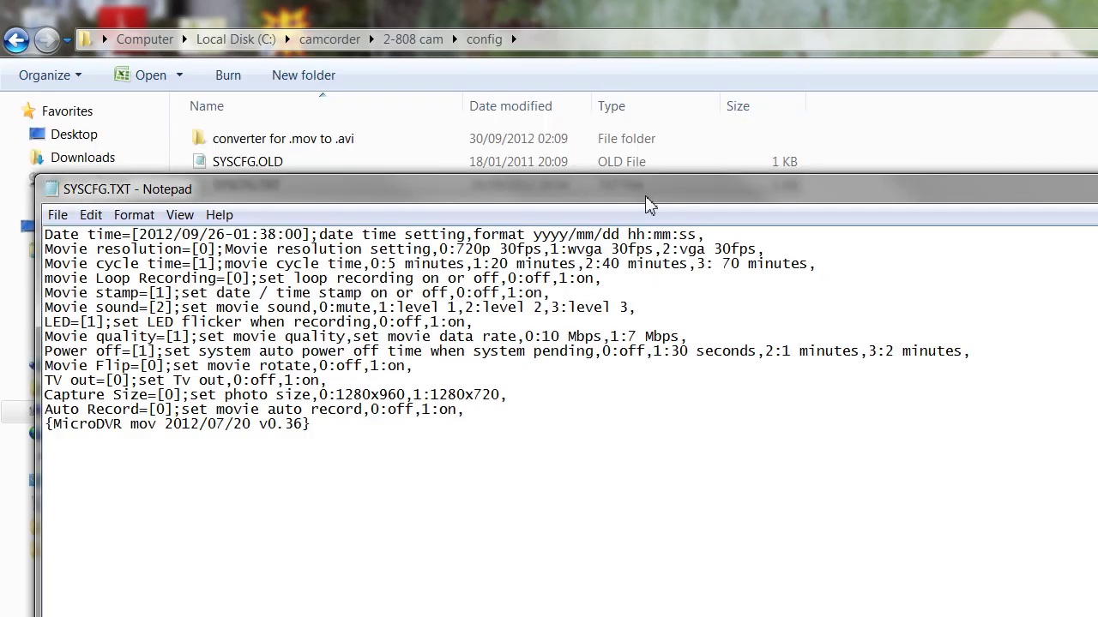
pyautogui.moveTo(649, 204); pyautogui.dragTo(628, 72)
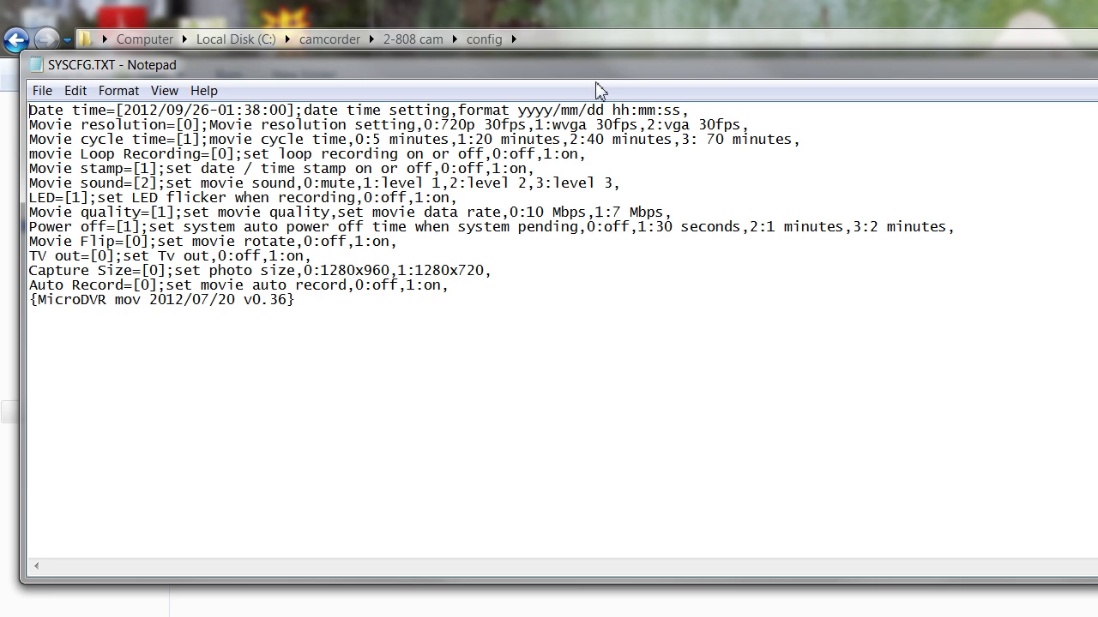
pyautogui.hotkey('ctrl', 'a')
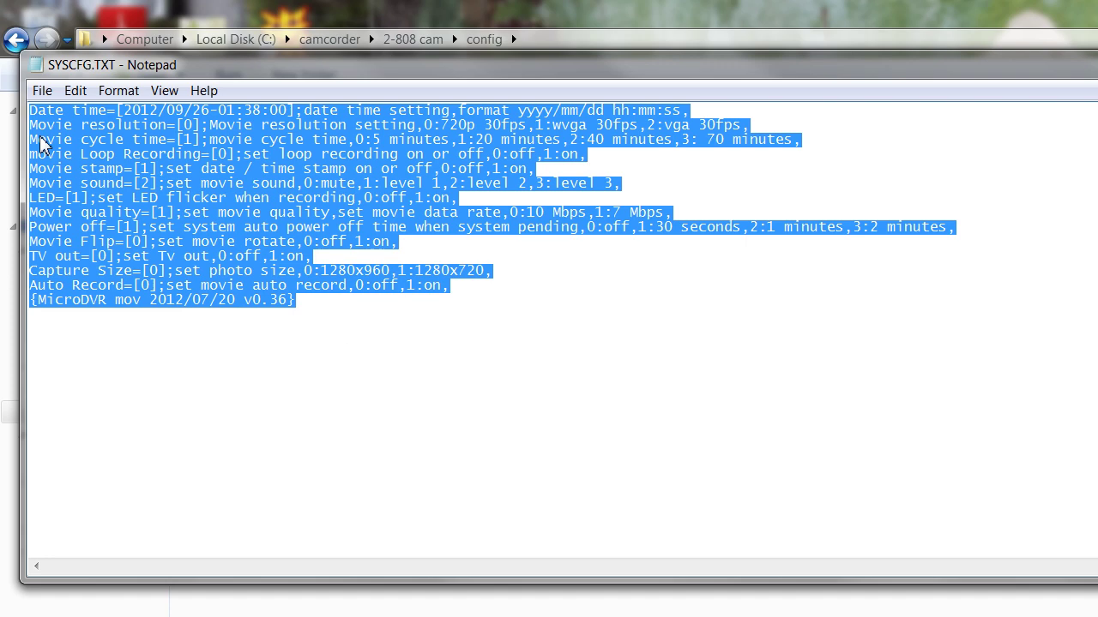
pyautogui.hotkey('ctrl', 'c')
pyautogui.moveTo(113, 109); pyautogui.dragTo(294, 114)
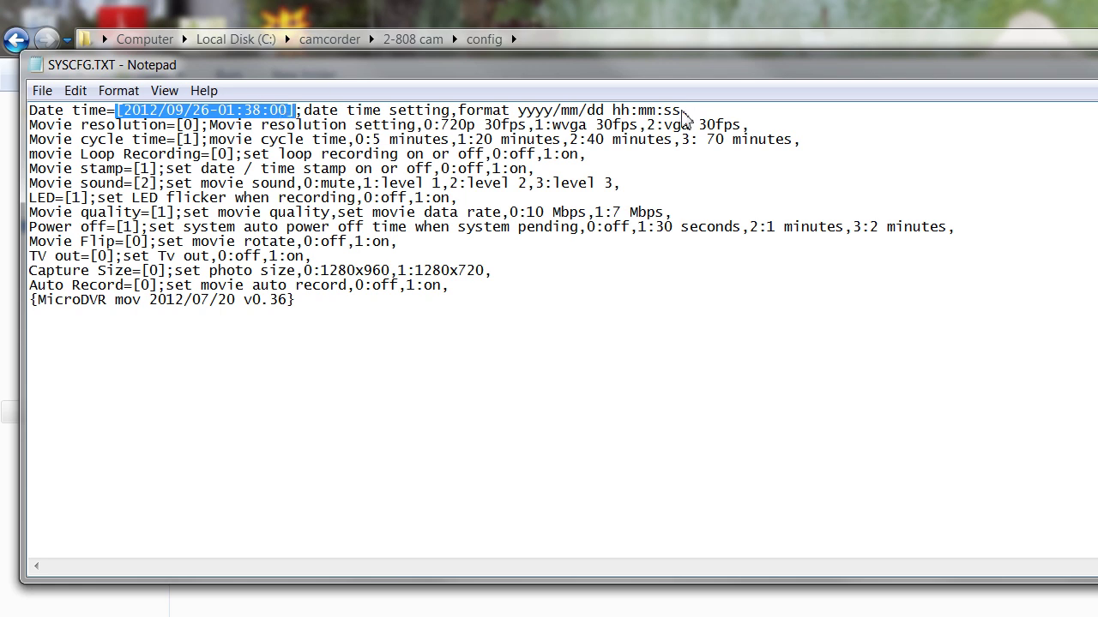
pyautogui.moveTo(684, 117); pyautogui.dragTo(303, 114)
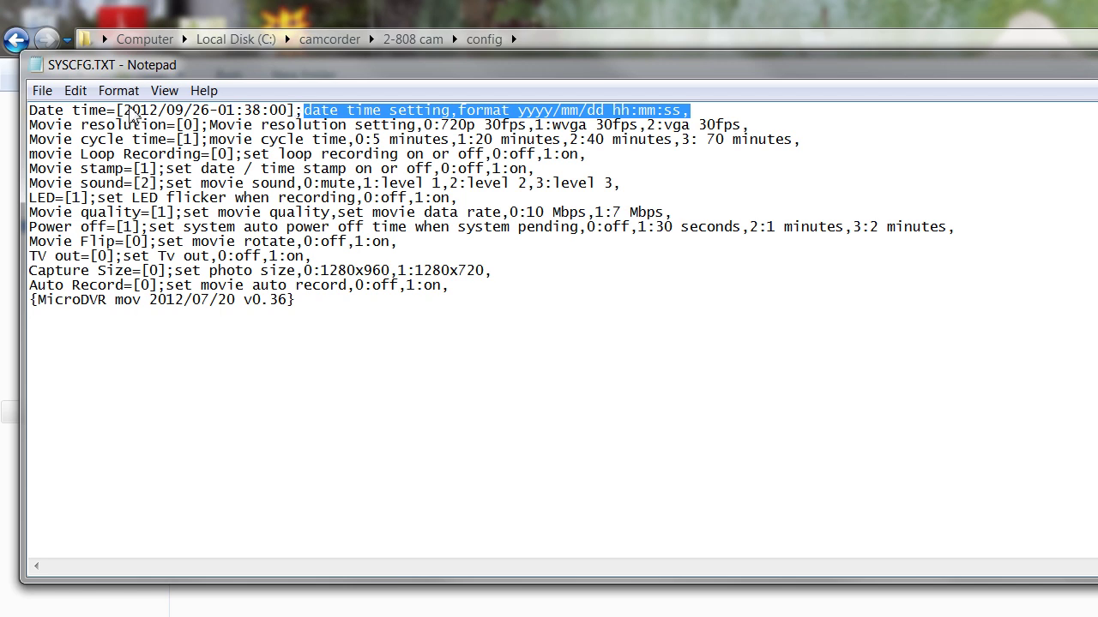
pyautogui.moveTo(124, 112); pyautogui.dragTo(290, 117)
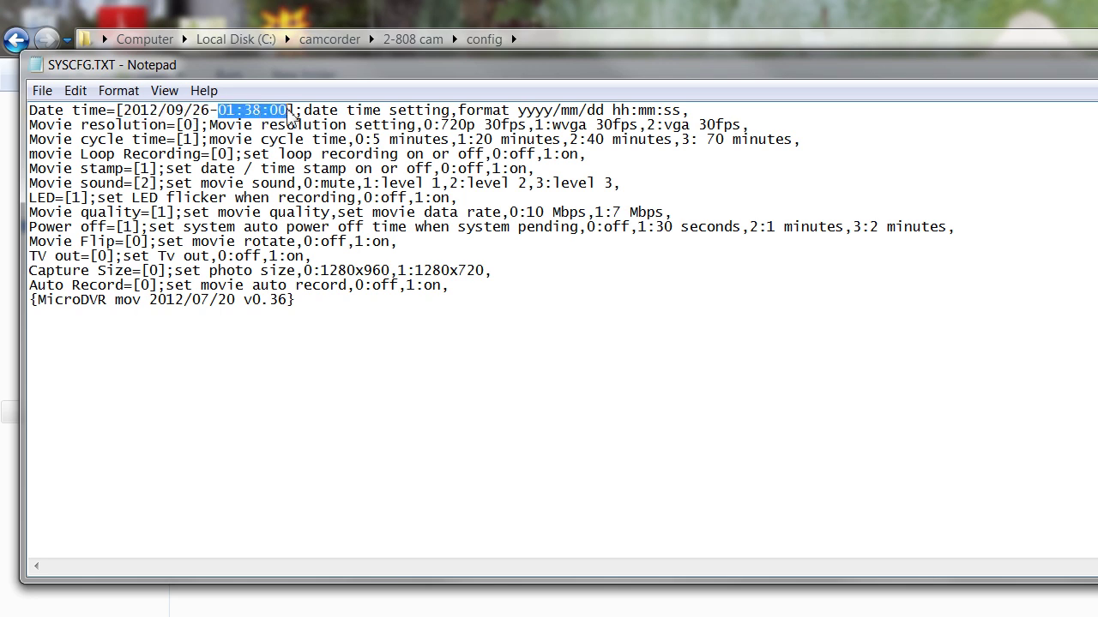
pyautogui.moveTo(127, 113); pyautogui.dragTo(288, 114)
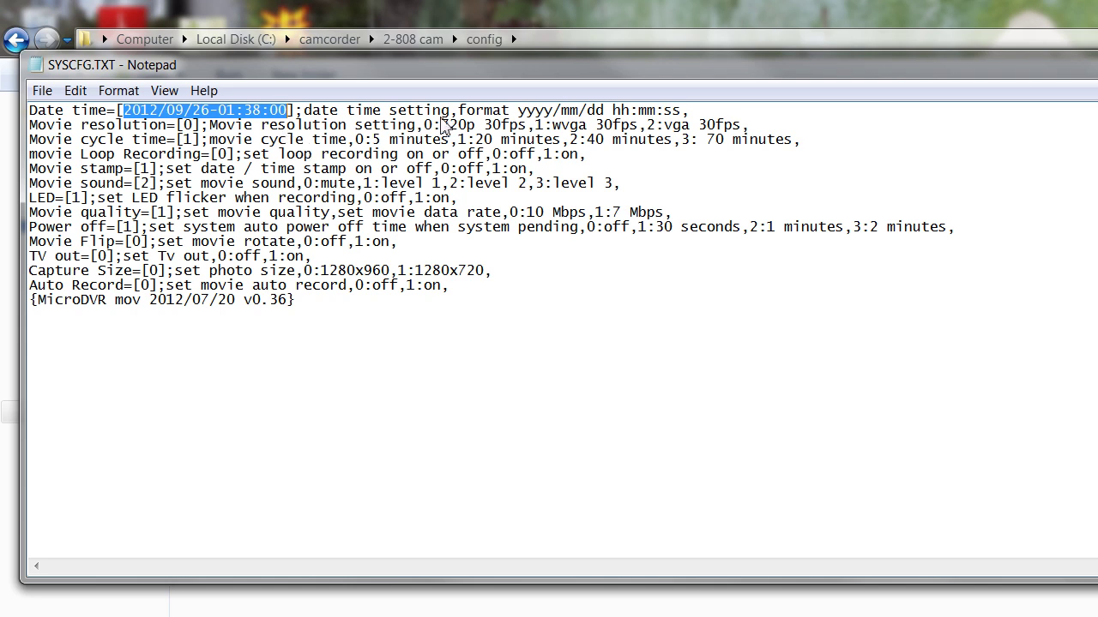
pyautogui.click(287, 111)
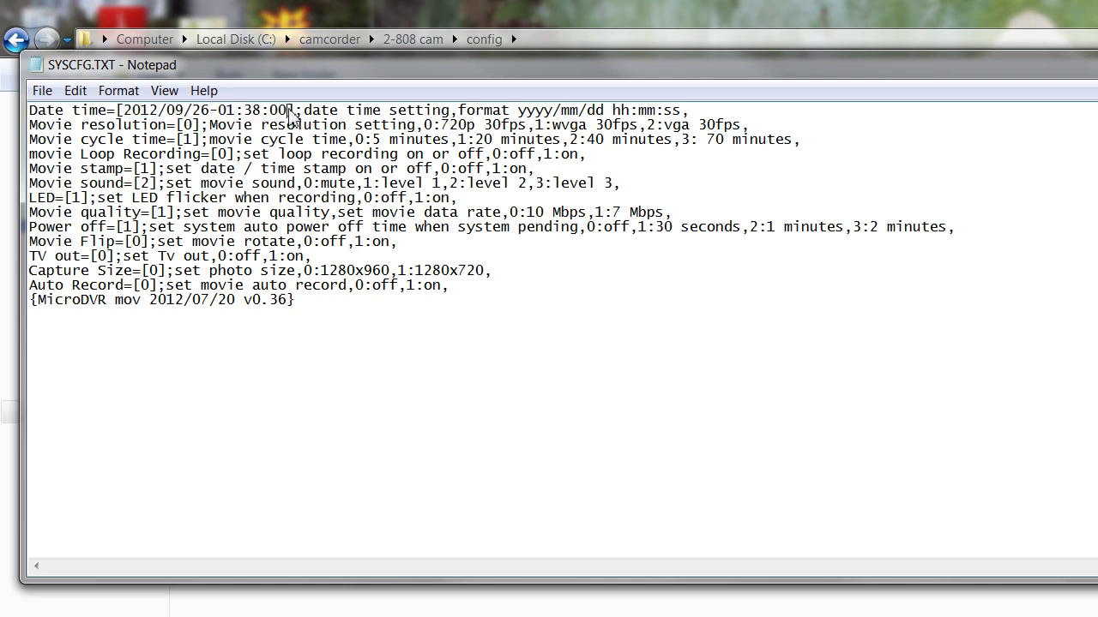
pyautogui.moveTo(287, 112); pyautogui.dragTo(233, 112)
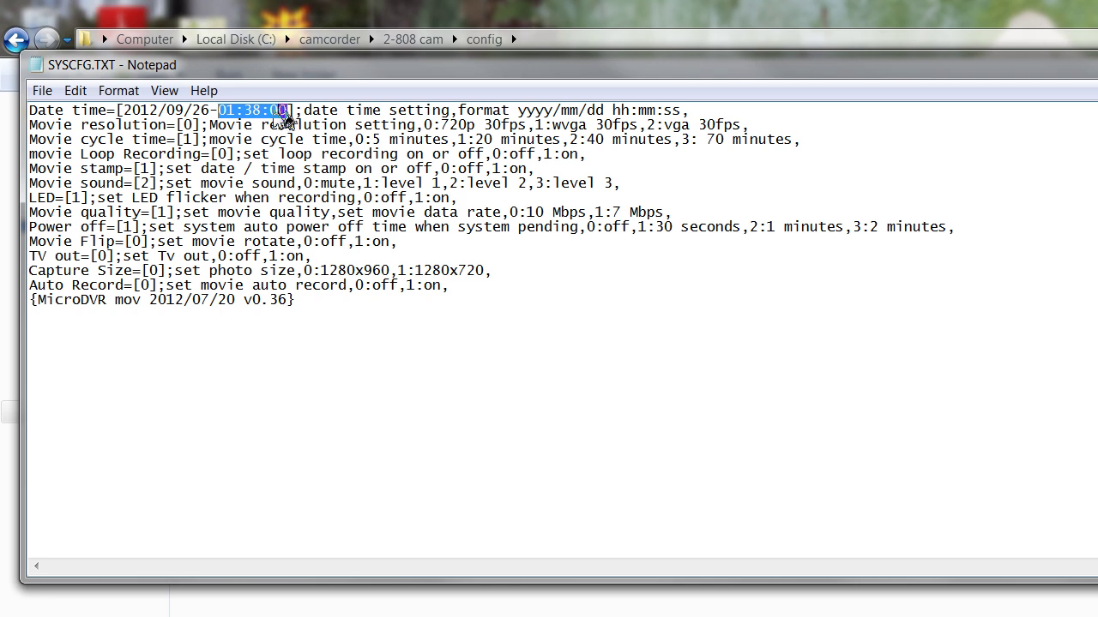
pyautogui.moveTo(292, 115); pyautogui.dragTo(219, 115)
pyautogui.click(33, 114)
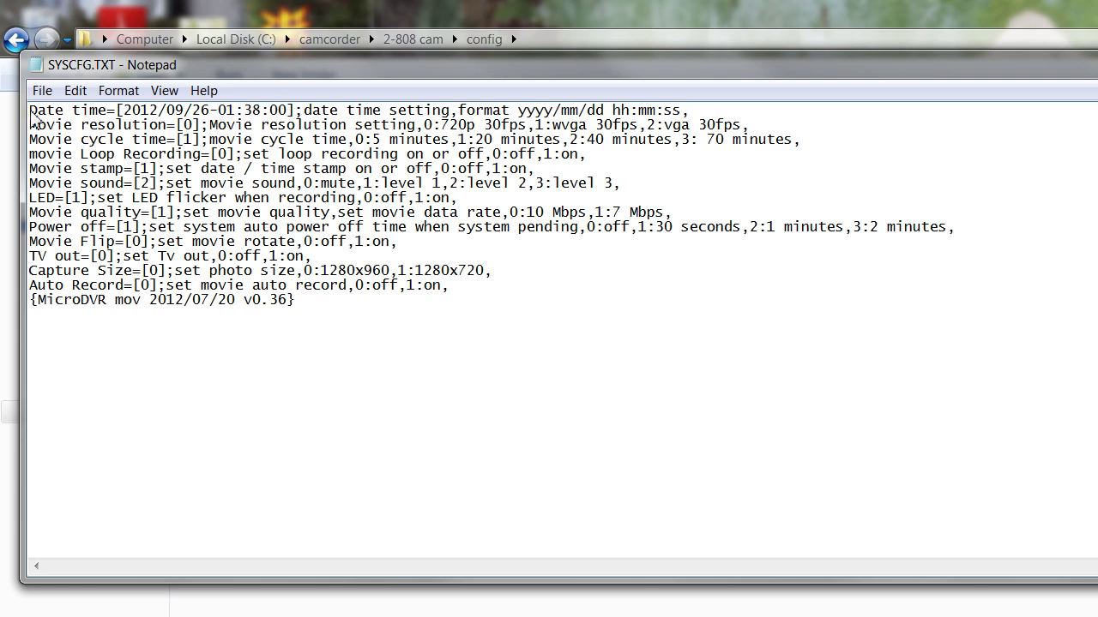
pyautogui.moveTo(33, 114); pyautogui.dragTo(689, 115)
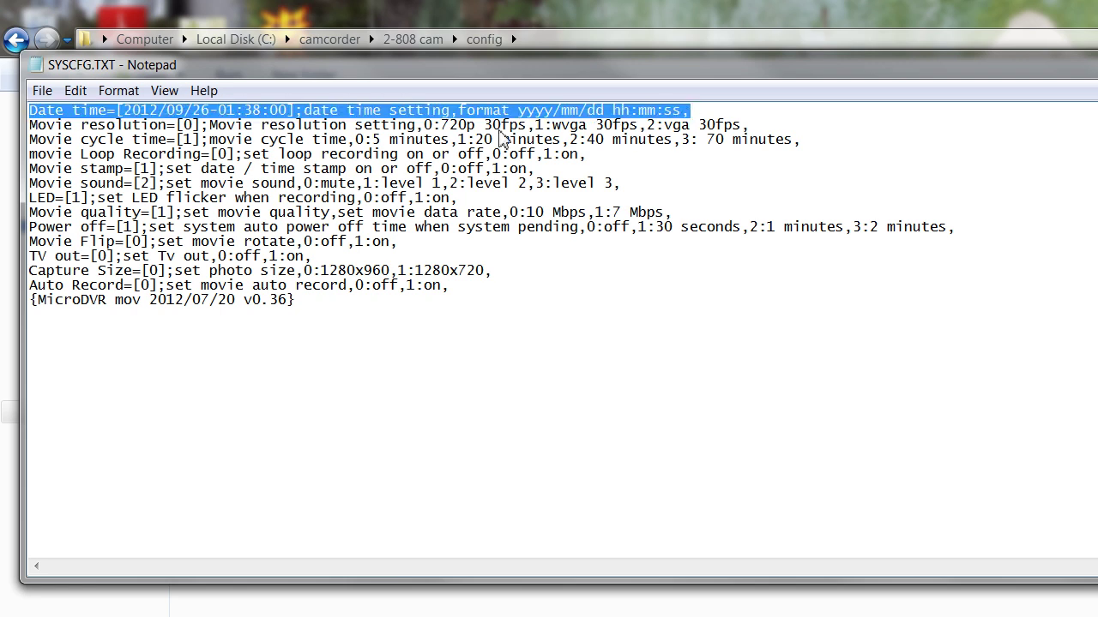
pyautogui.doubleClick(147, 111)
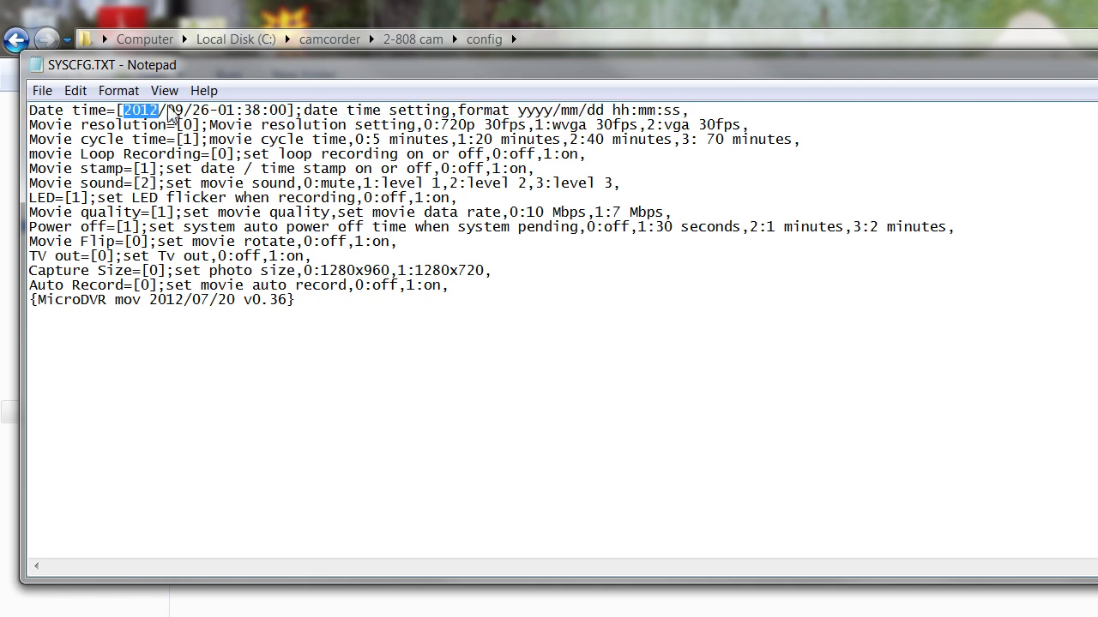
pyautogui.doubleClick(175, 110)
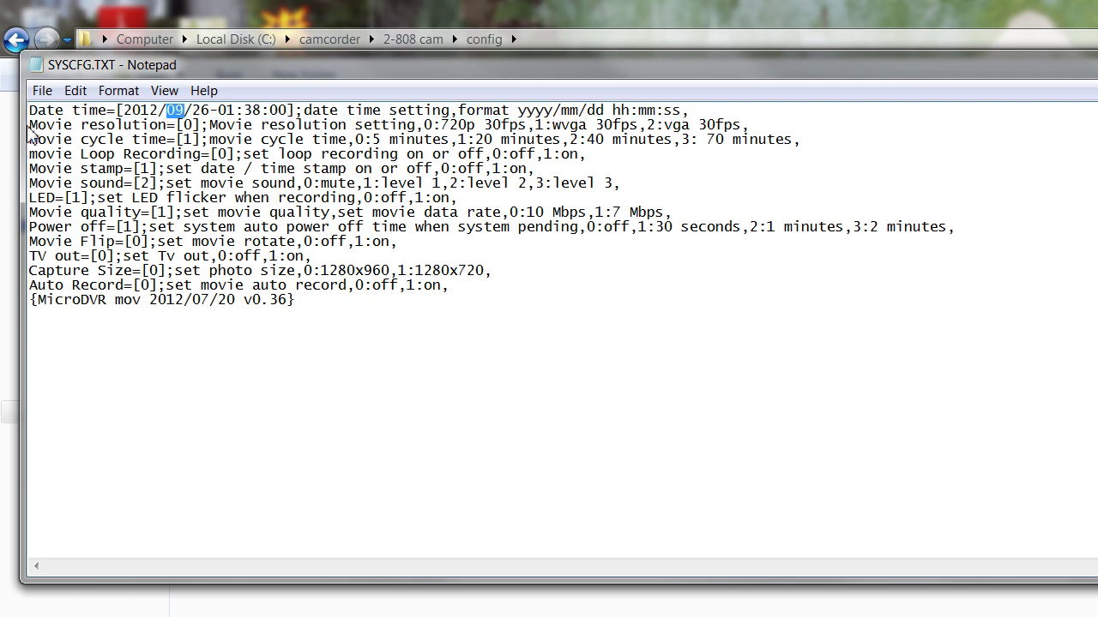
pyautogui.moveTo(31, 129); pyautogui.dragTo(206, 135)
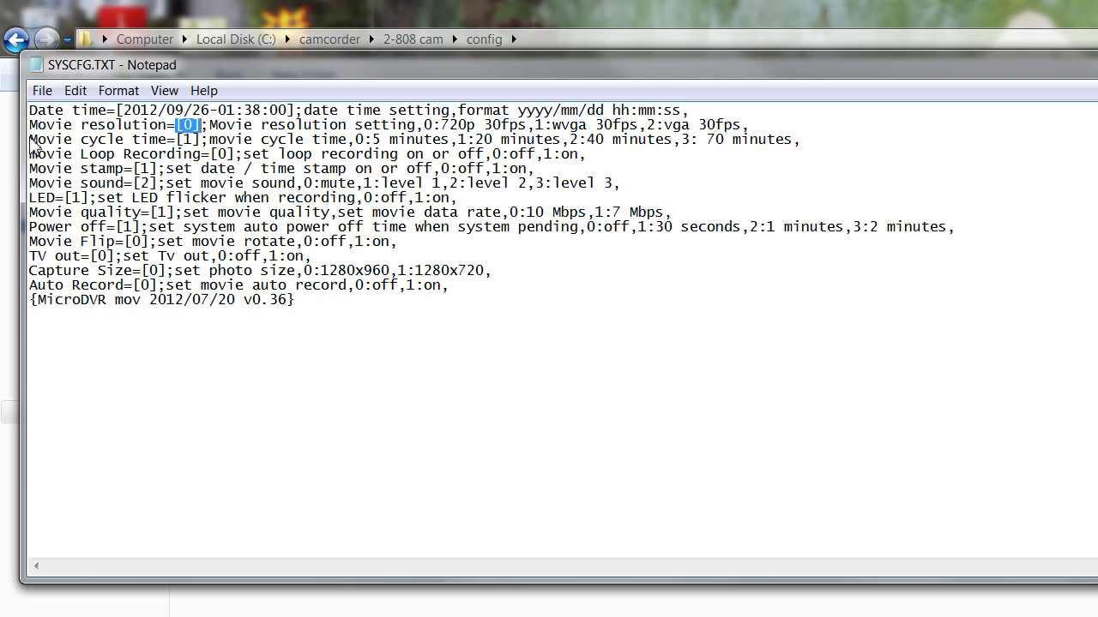
pyautogui.doubleClick(189, 126)
pyautogui.moveTo(31, 139); pyautogui.dragTo(792, 141)
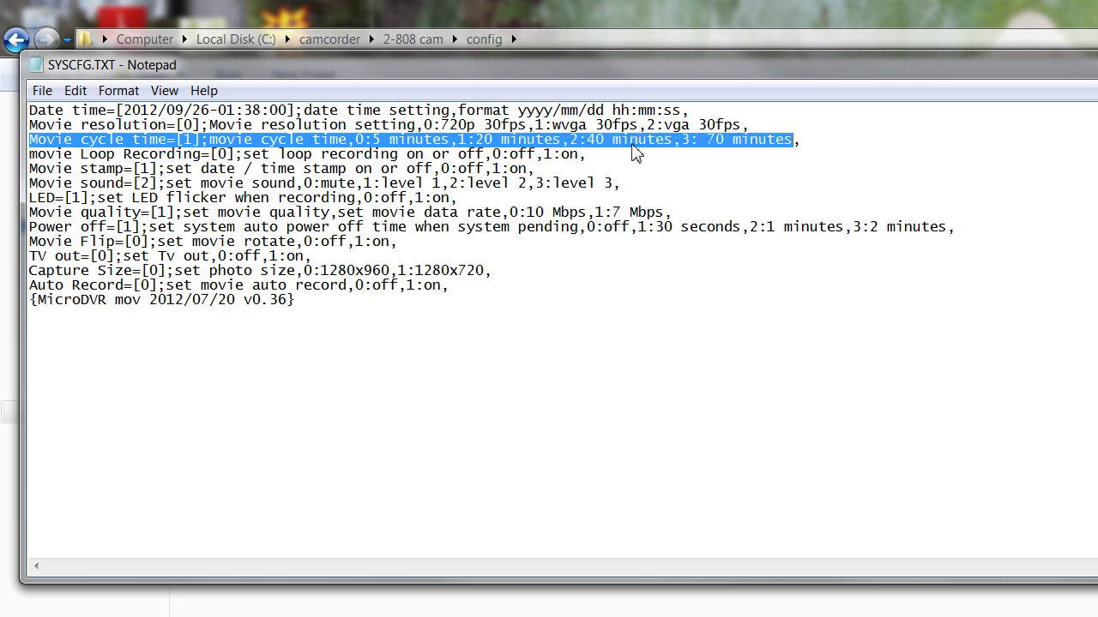
pyautogui.click(195, 142)
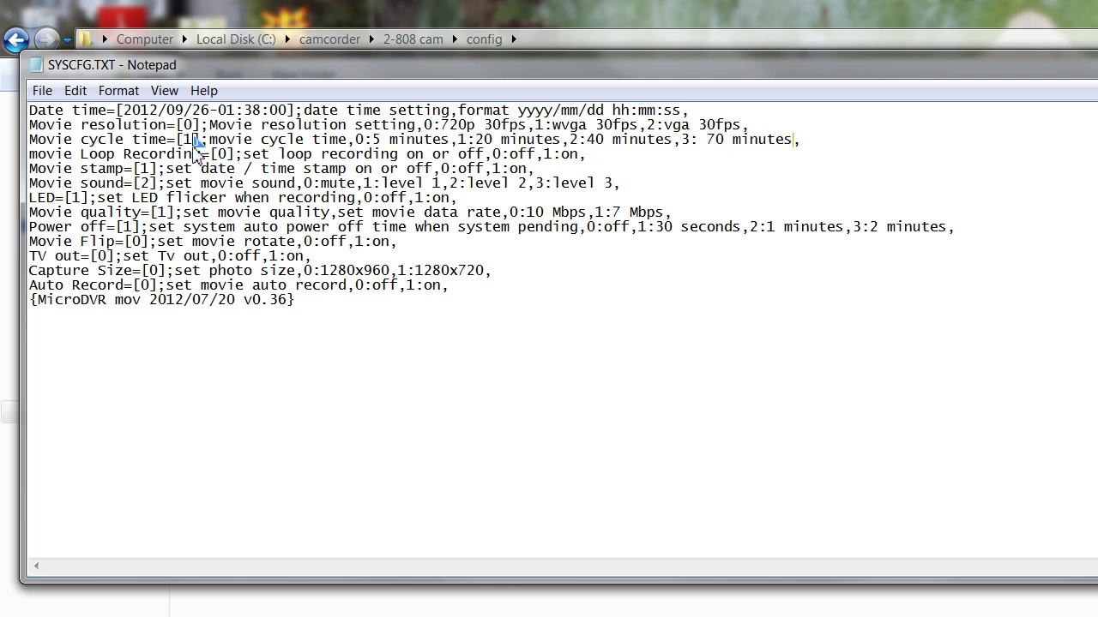
pyautogui.doubleClick(190, 142)
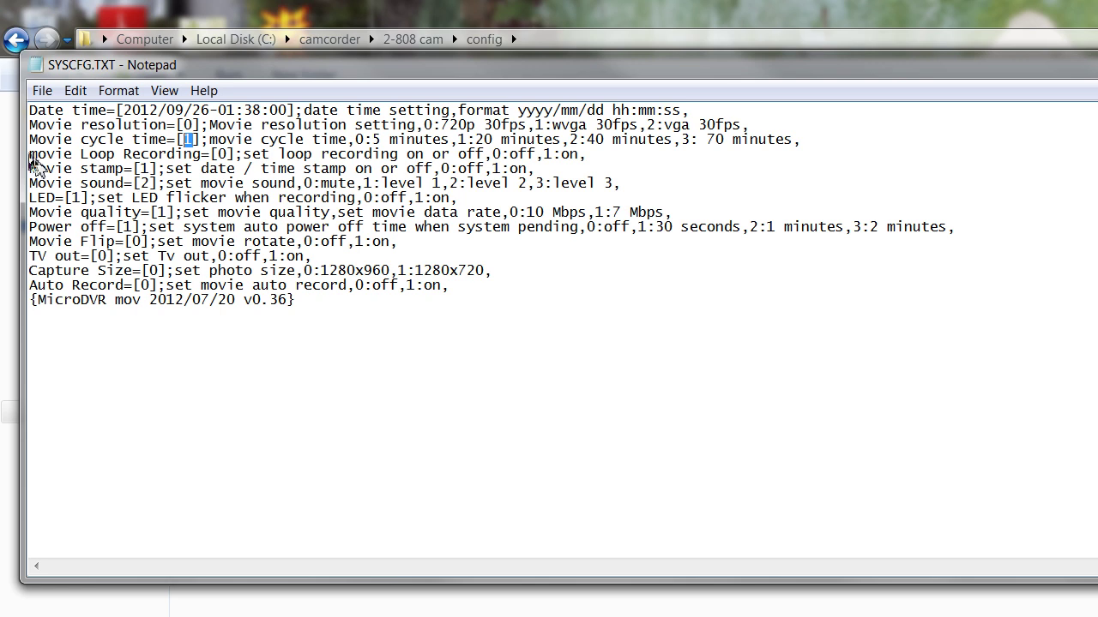
pyautogui.moveTo(31, 159); pyautogui.dragTo(586, 161)
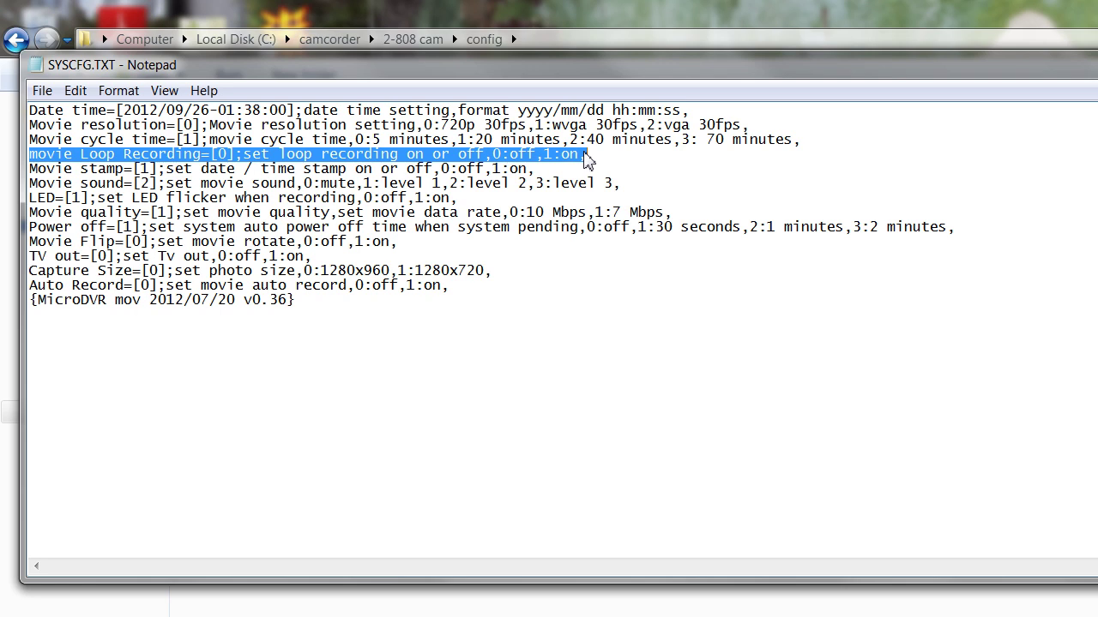
pyautogui.moveTo(584, 157); pyautogui.dragTo(580, 156)
pyautogui.doubleClick(222, 154)
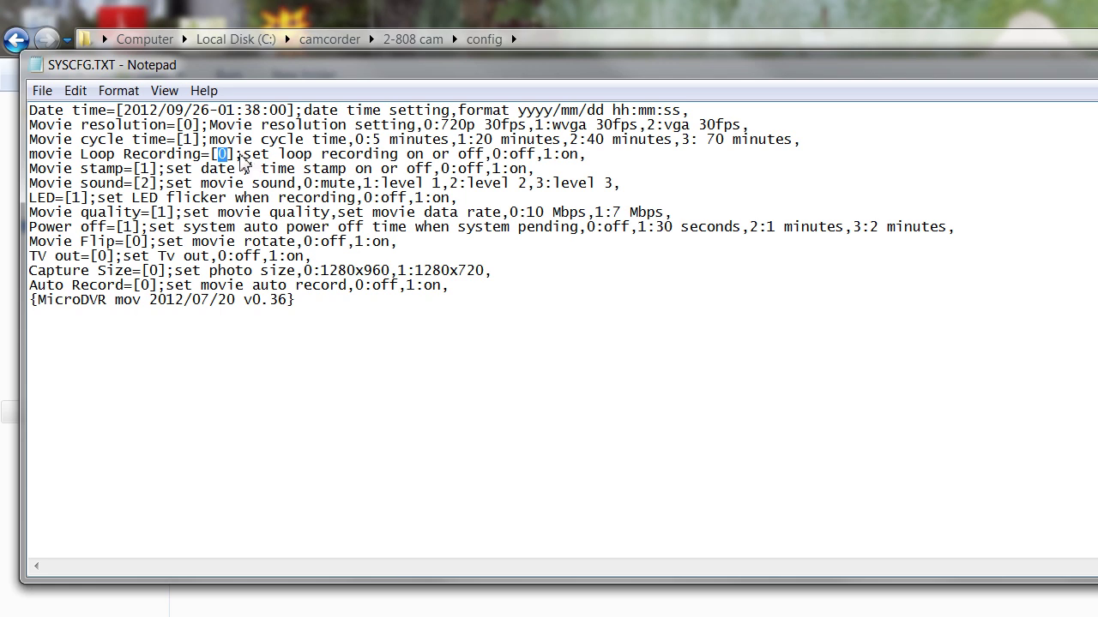
pyautogui.click(32, 176)
pyautogui.moveTo(32, 176); pyautogui.dragTo(428, 171)
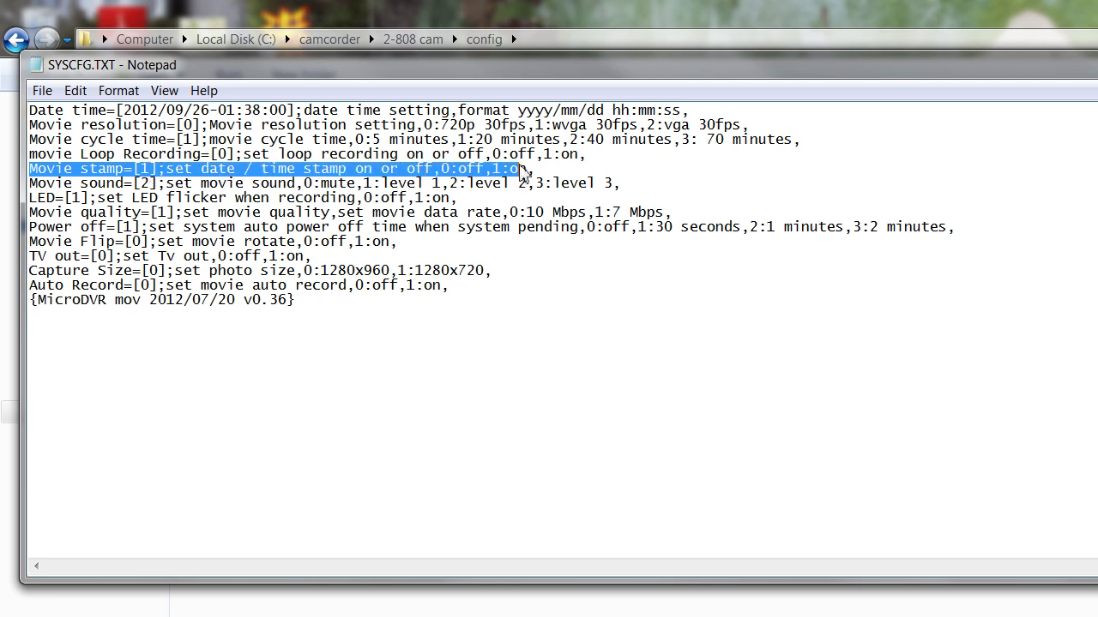
pyautogui.moveTo(521, 170); pyautogui.dragTo(539, 171)
pyautogui.moveTo(35, 189); pyautogui.dragTo(616, 195)
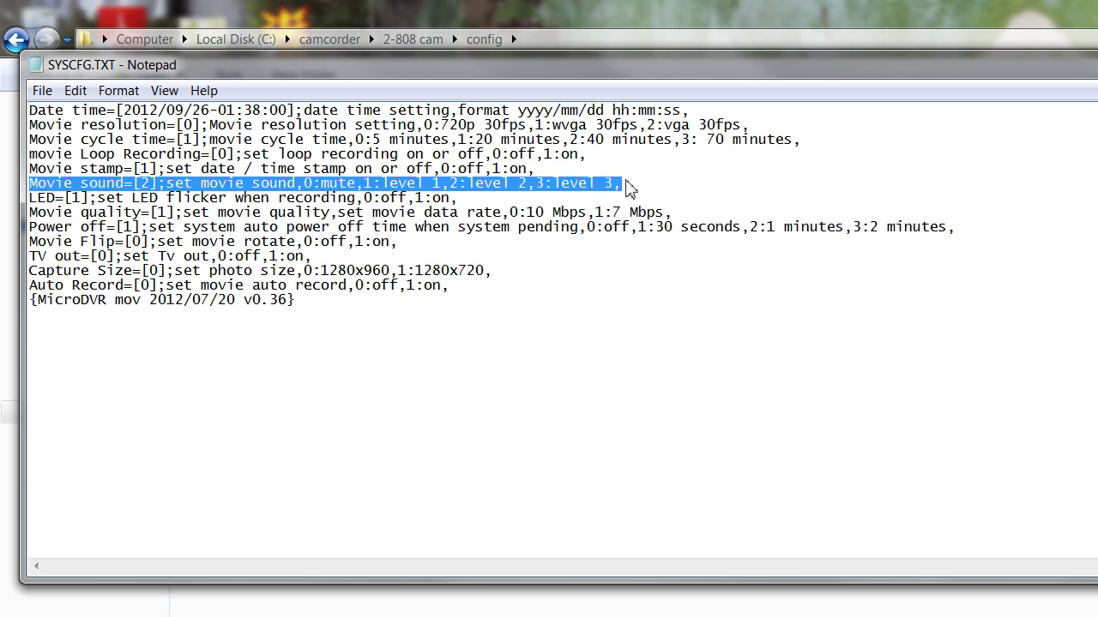
pyautogui.doubleClick(145, 184)
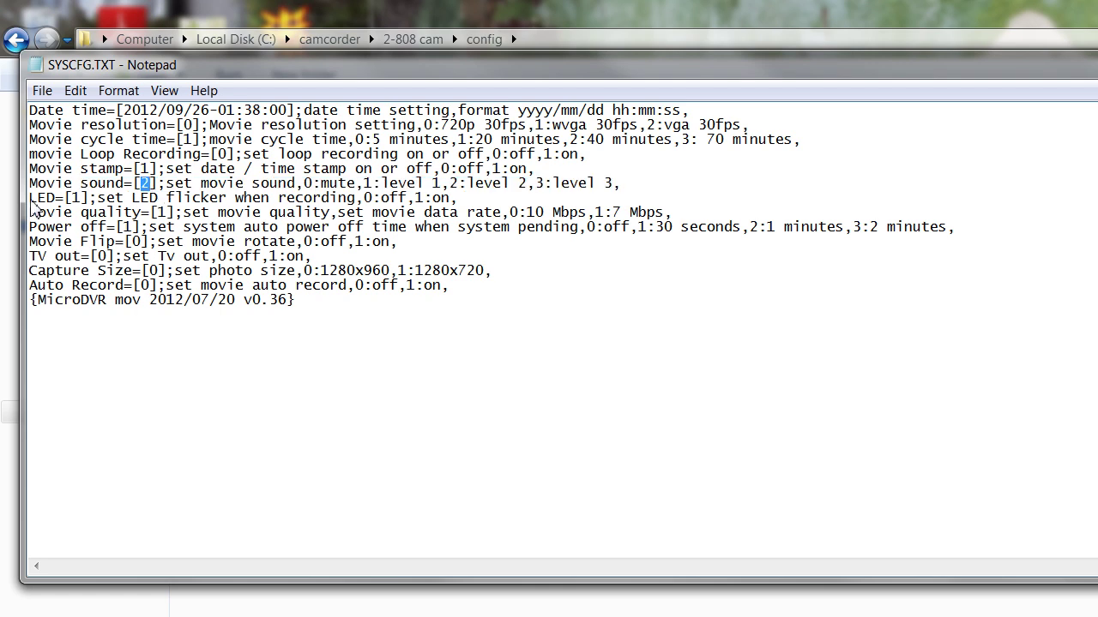
pyautogui.moveTo(98, 183); pyautogui.dragTo(73, 199)
pyautogui.moveTo(252, 183); pyautogui.dragTo(356, 199)
pyautogui.moveTo(29, 198); pyautogui.dragTo(458, 204)
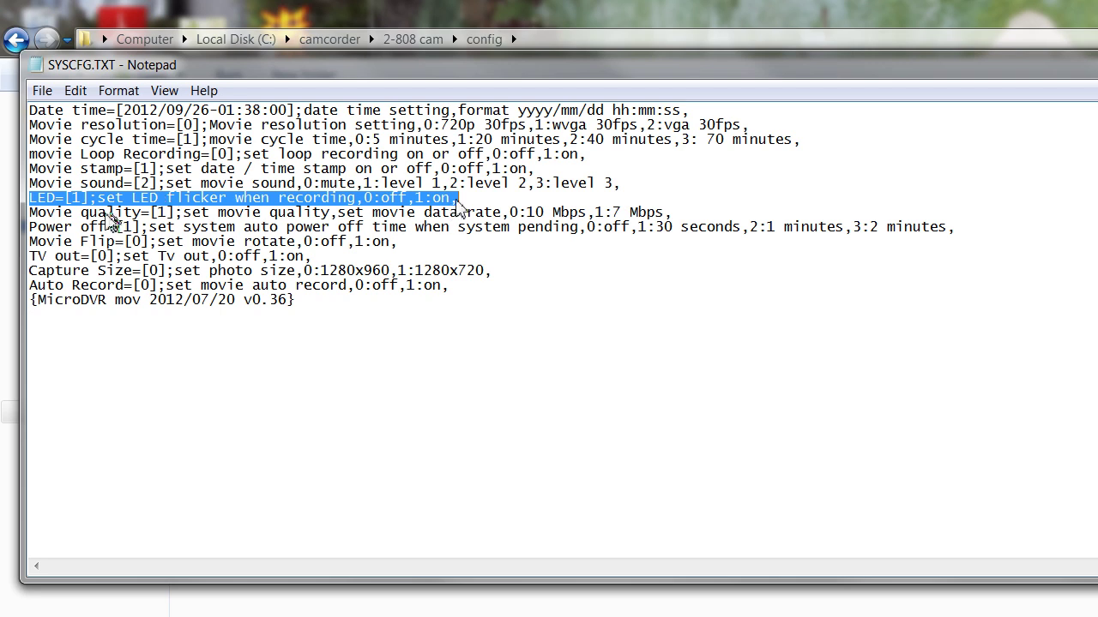
pyautogui.click(30, 215)
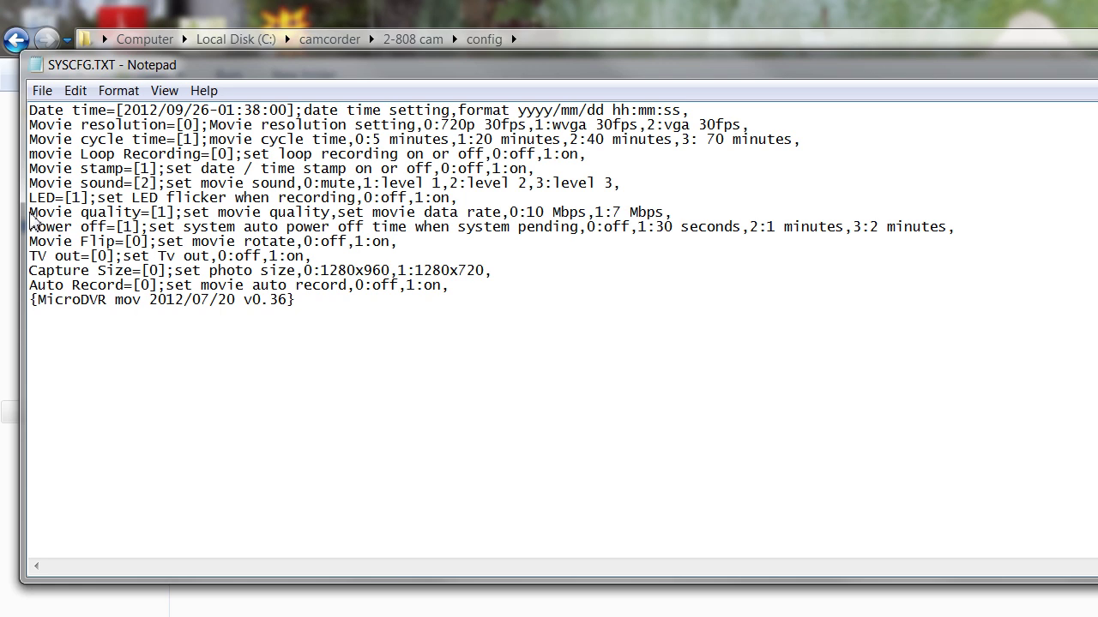
pyautogui.moveTo(29, 216); pyautogui.dragTo(367, 217)
pyautogui.click(506, 199)
pyautogui.keyDown('shift'); pyautogui.click(644, 214); pyautogui.keyUp('shift')
pyautogui.keyDown('shift'); pyautogui.click(665, 215); pyautogui.keyUp('shift')
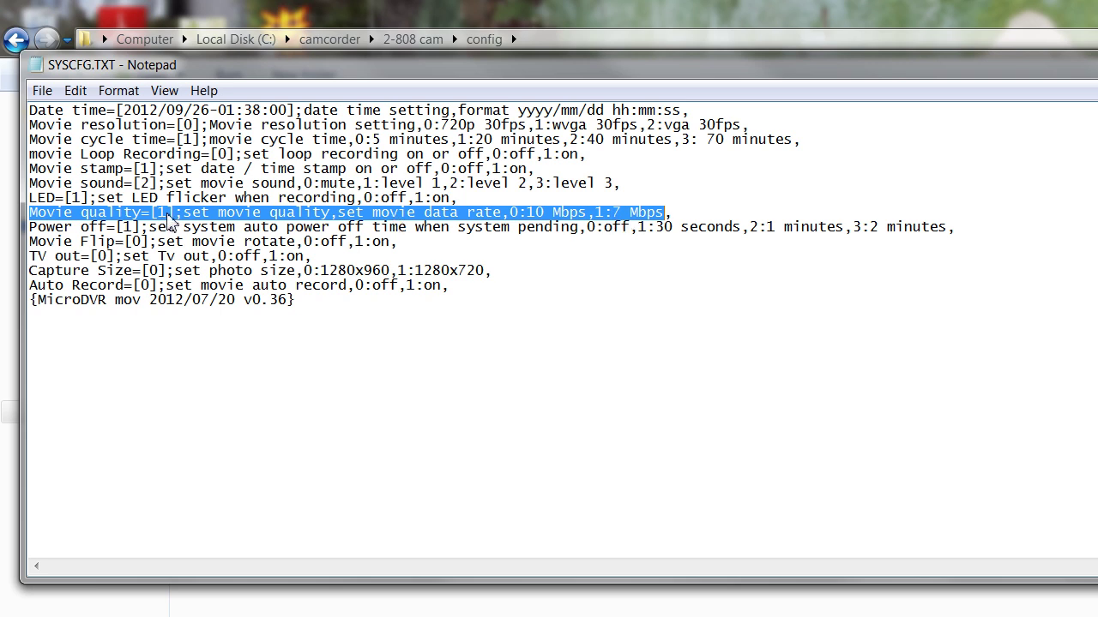
pyautogui.click(30, 232)
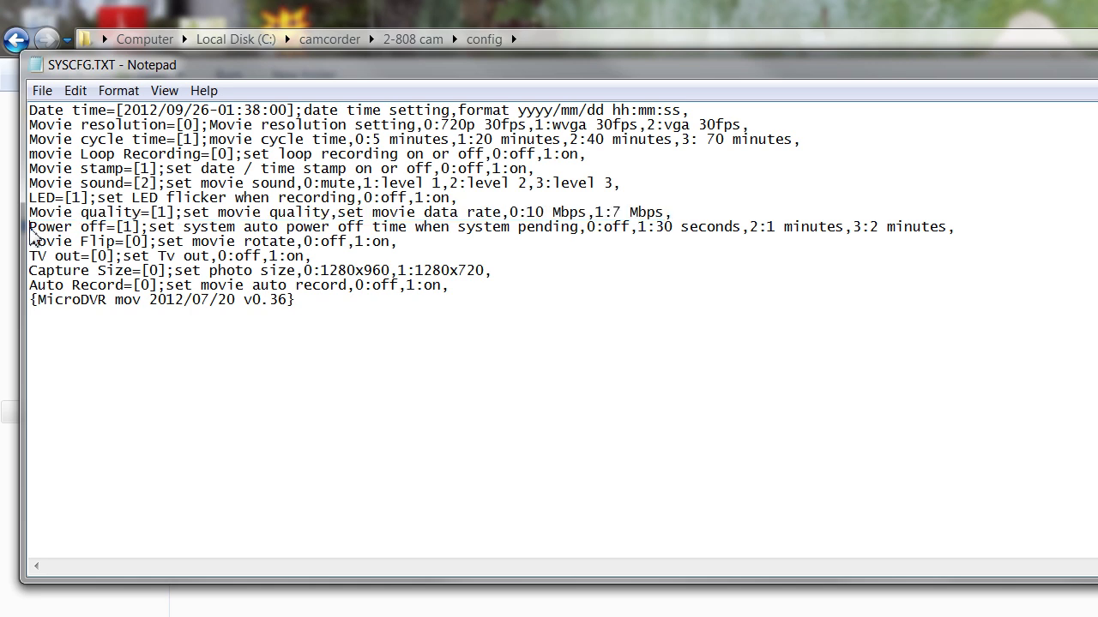
pyautogui.moveTo(30, 228); pyautogui.dragTo(137, 233)
pyautogui.moveTo(673, 213); pyautogui.dragTo(268, 221)
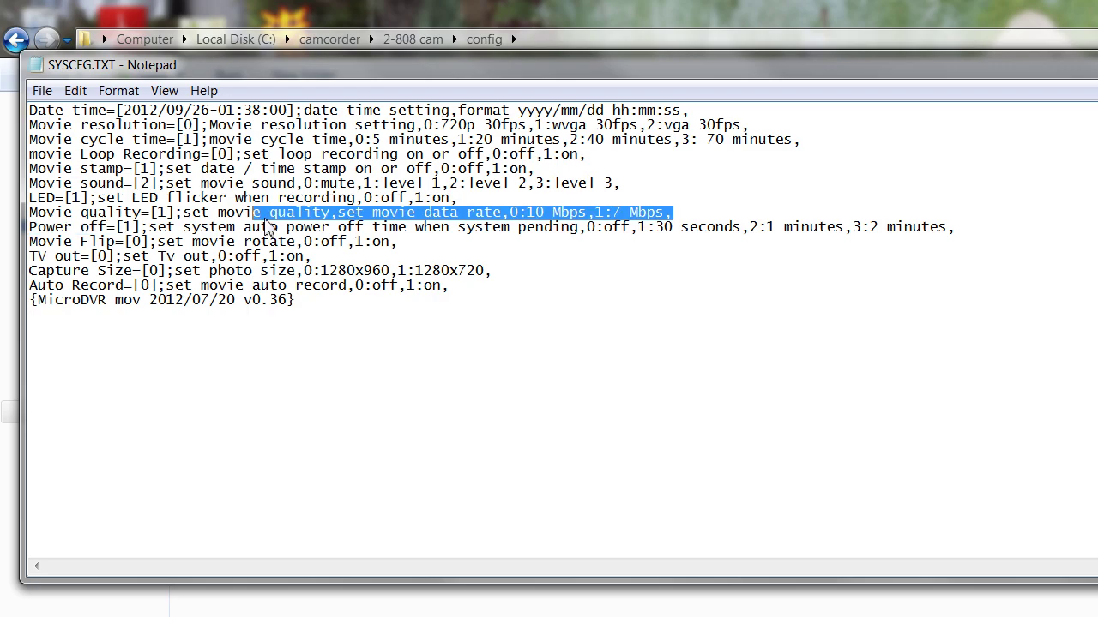
pyautogui.moveTo(30, 227); pyautogui.dragTo(922, 228)
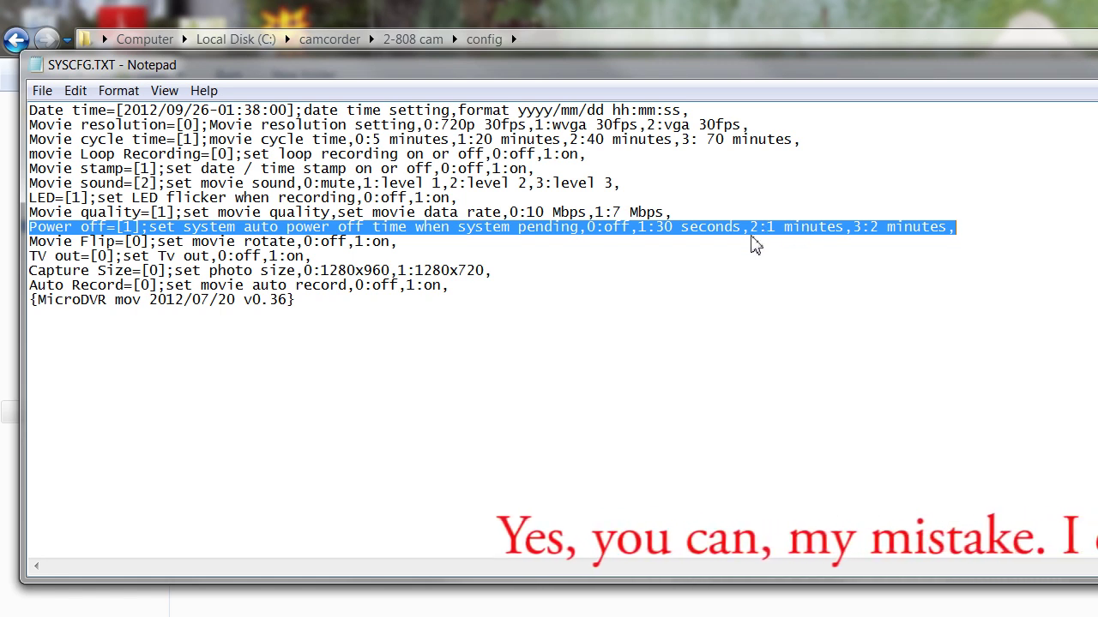
pyautogui.doubleClick(127, 228)
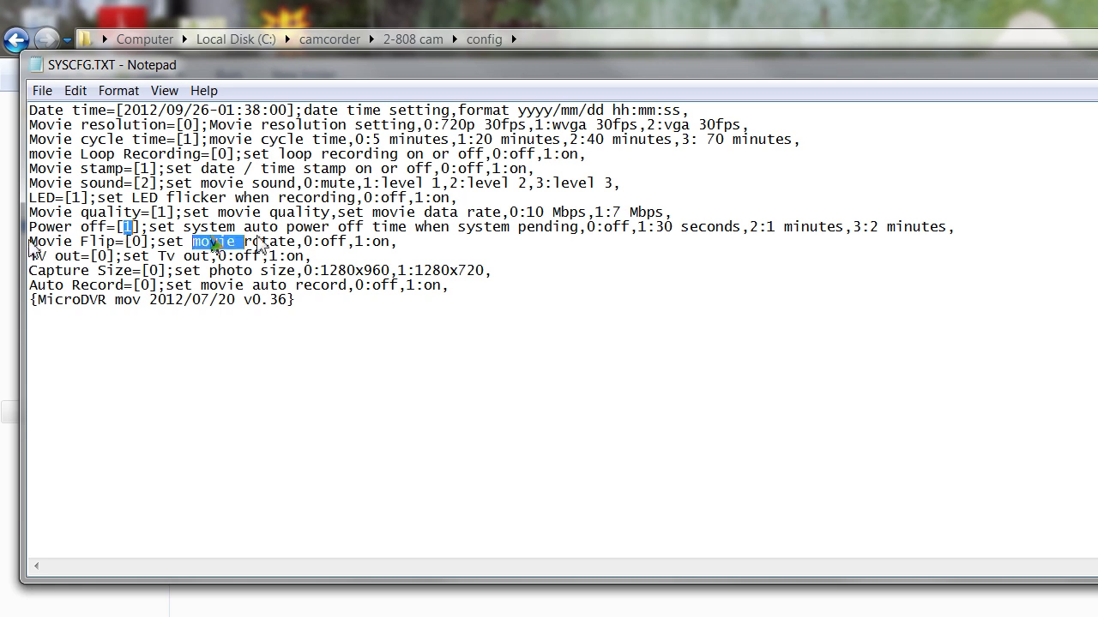
pyautogui.click(347, 231)
pyautogui.hotkey('shift', 'End')
pyautogui.click(390, 242)
pyautogui.hotkey('shift', 'Home')
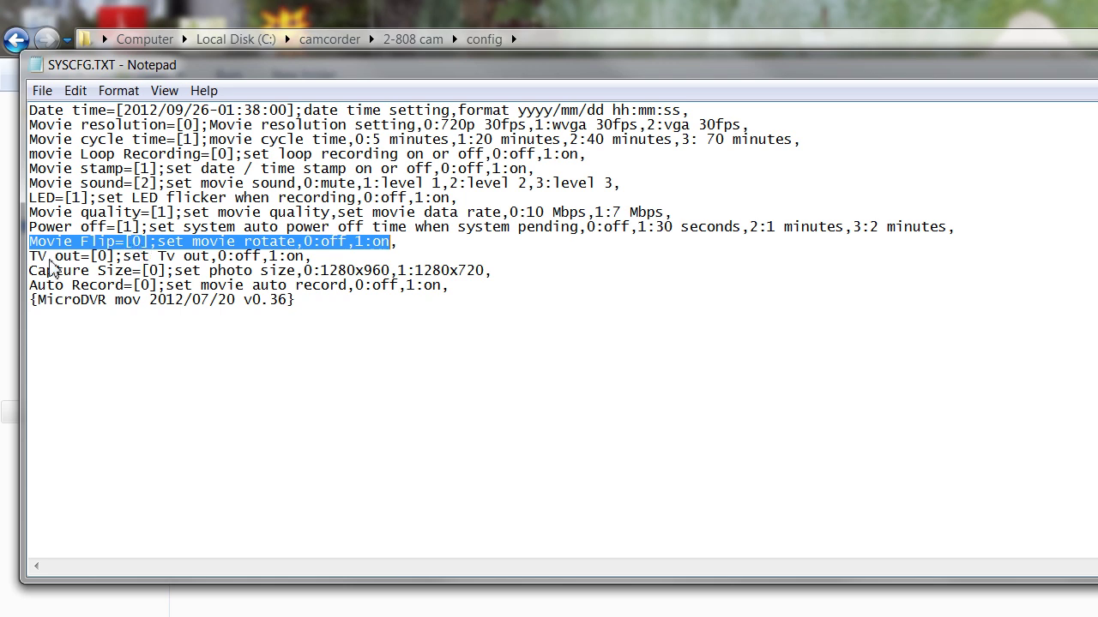
pyautogui.moveTo(30, 257); pyautogui.dragTo(312, 262)
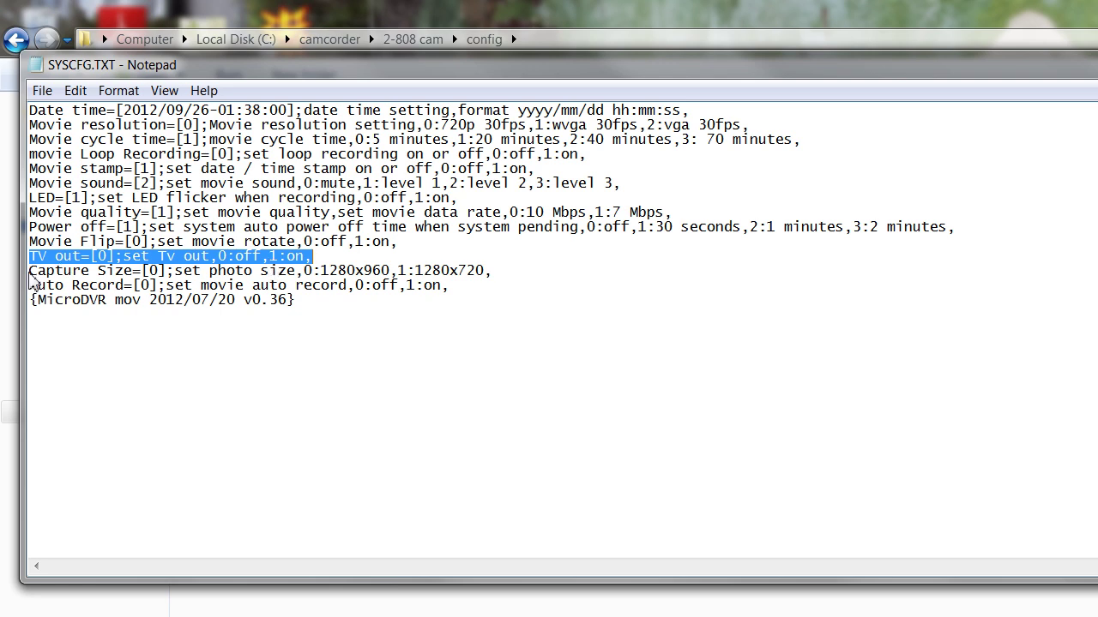
pyautogui.press('Right')
pyautogui.moveTo(29, 272); pyautogui.dragTo(486, 279)
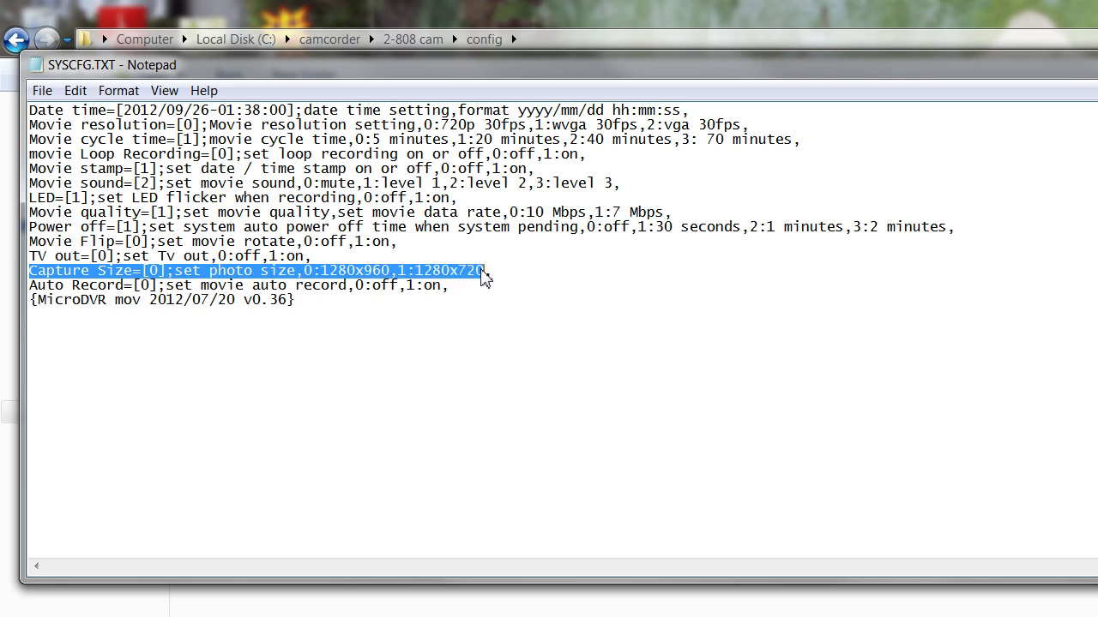
pyautogui.click(418, 277)
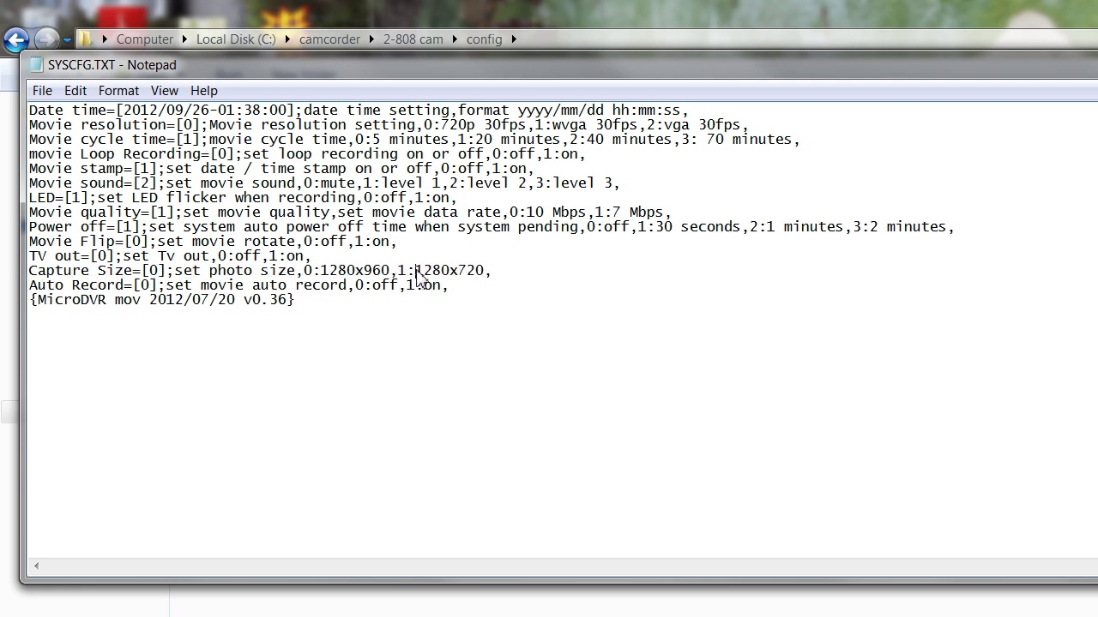
pyautogui.moveTo(416, 273); pyautogui.dragTo(484, 273)
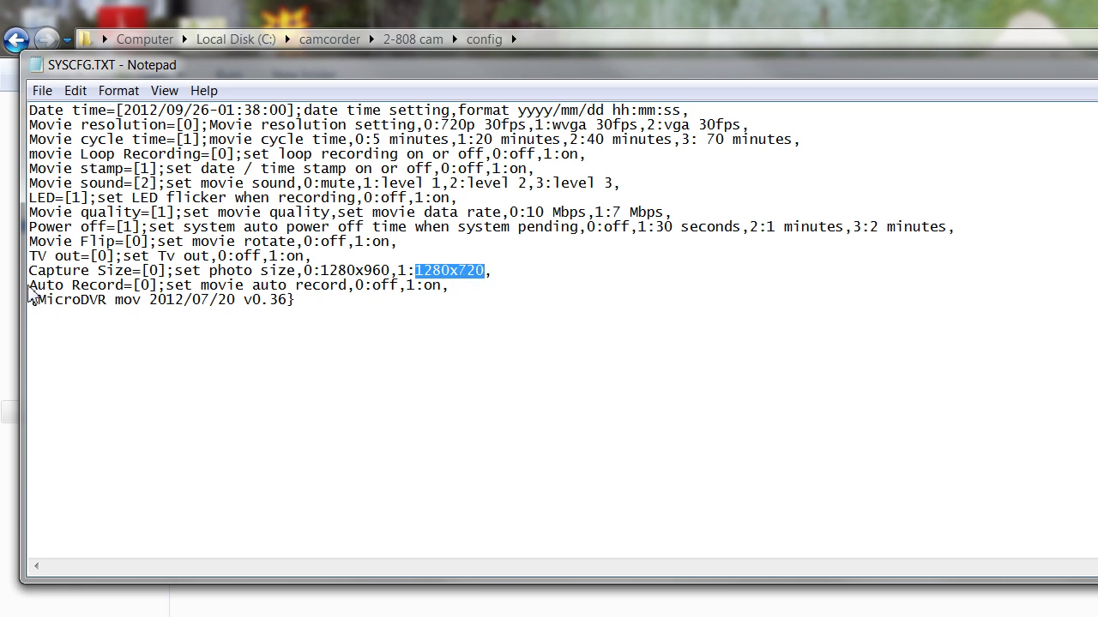
pyautogui.moveTo(30, 290); pyautogui.dragTo(430, 290)
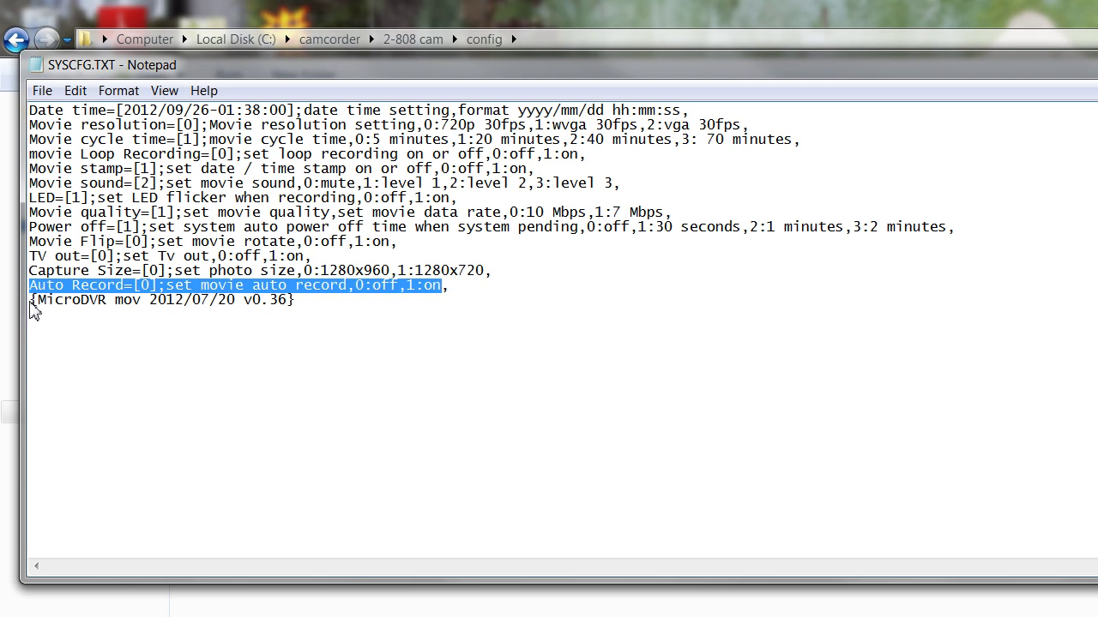
# Step: Review the MicroDVR firmware line, highlighting version v0.36, then move to the file's end
pyautogui.moveTo(30, 302); pyautogui.dragTo(310, 312)
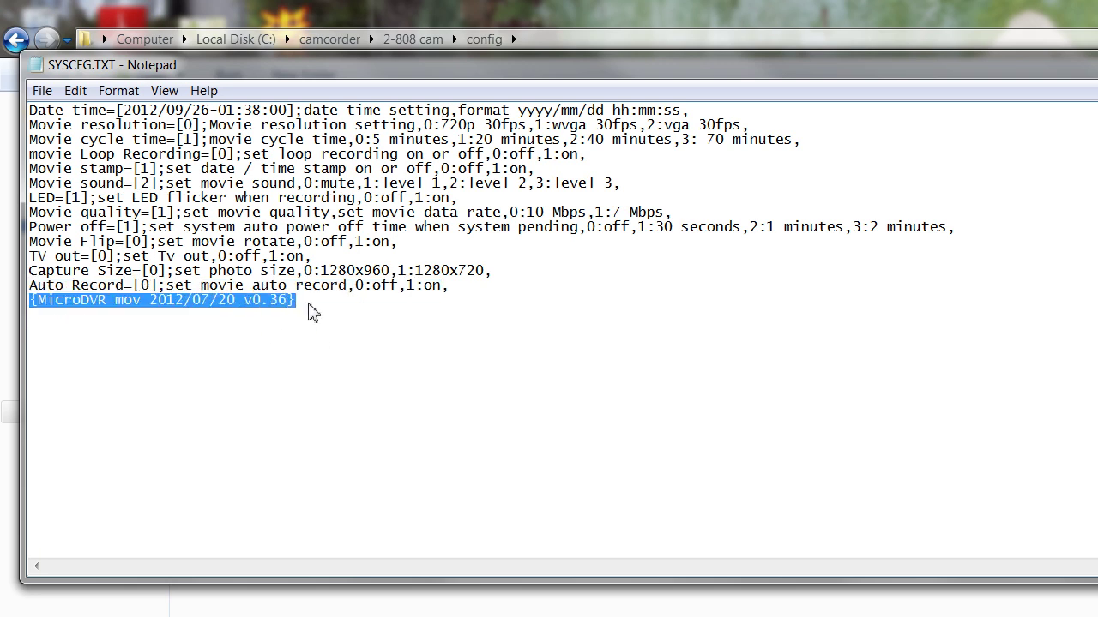
pyautogui.click(286, 307)
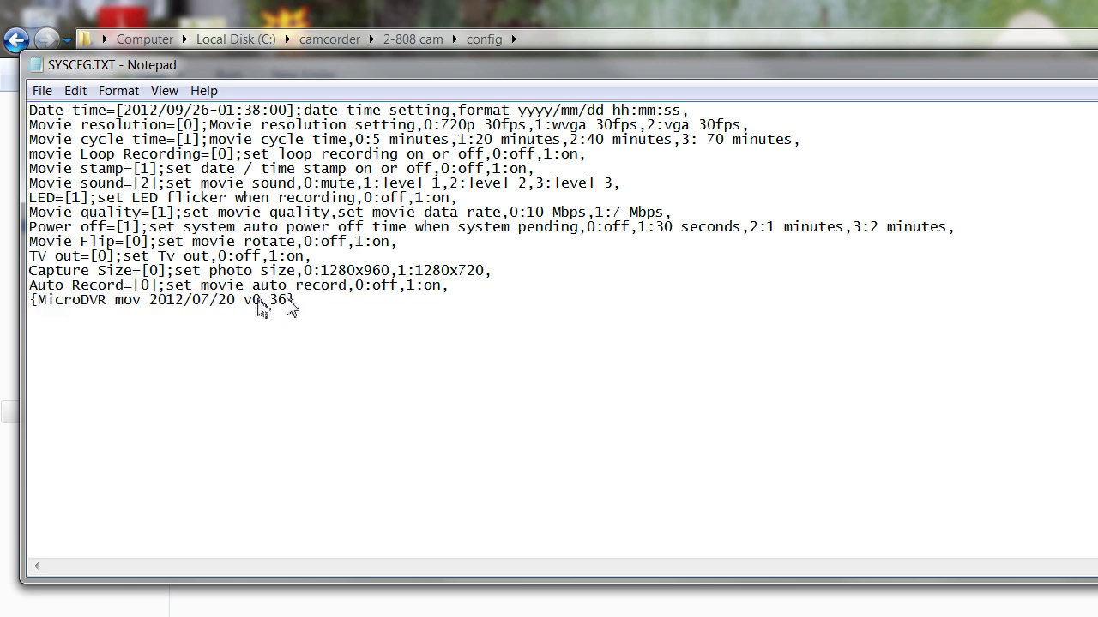
pyautogui.moveTo(288, 304); pyautogui.dragTo(246, 306)
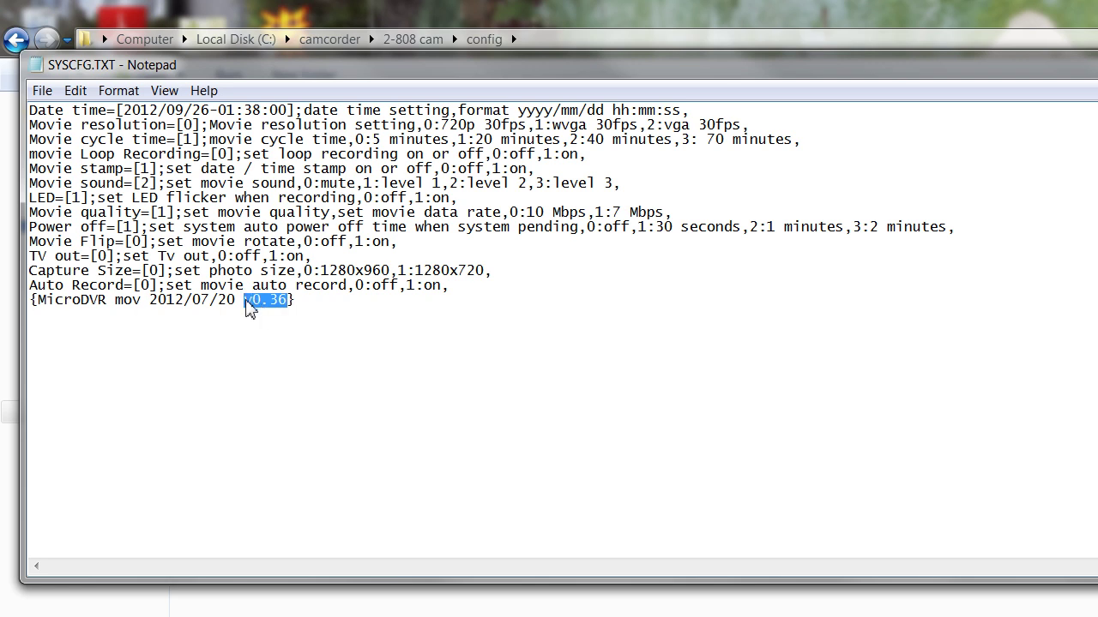
pyautogui.click(290, 307)
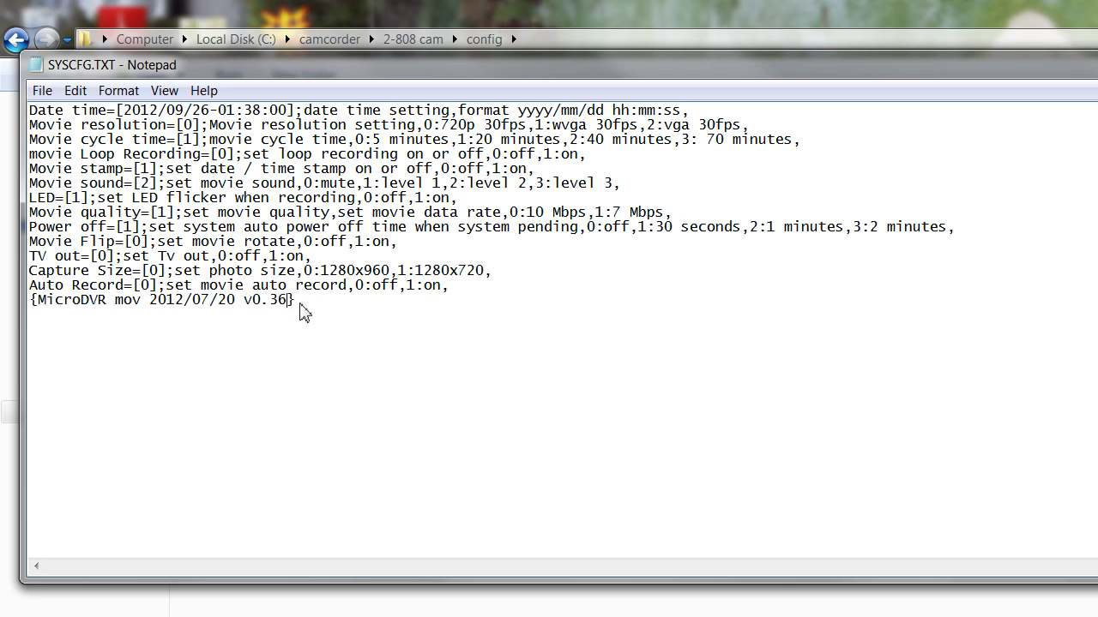
pyautogui.click(318, 305)
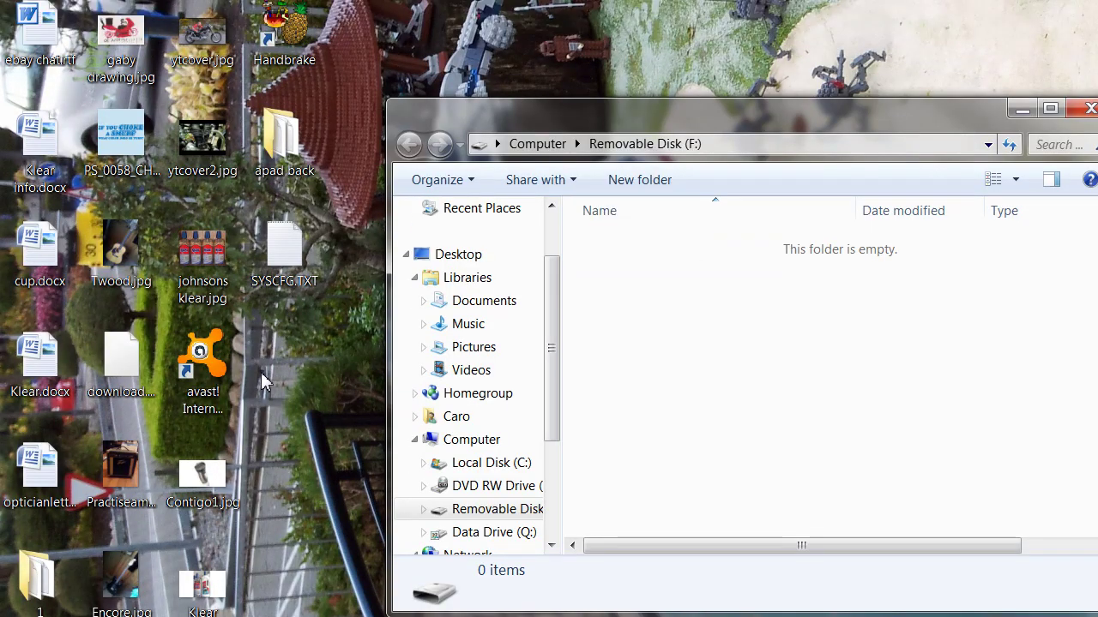
# Step: Paste the desktop SYSCFG.TXT onto the empty camera disk, Removable Disk (F:)
pyautogui.rightClick(284, 249)
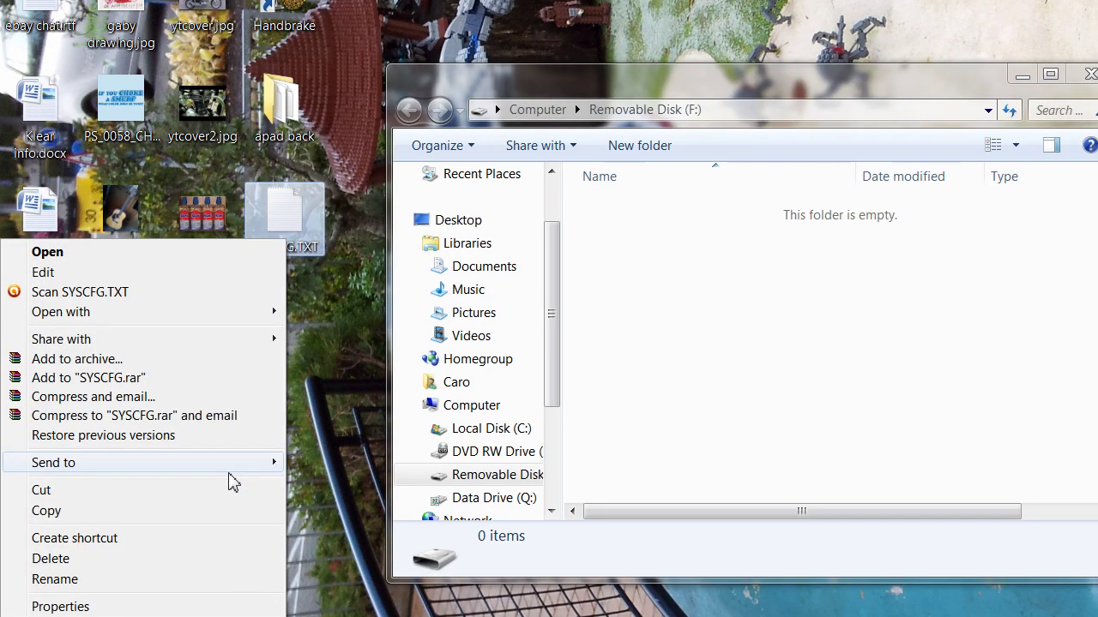
pyautogui.press('Escape')
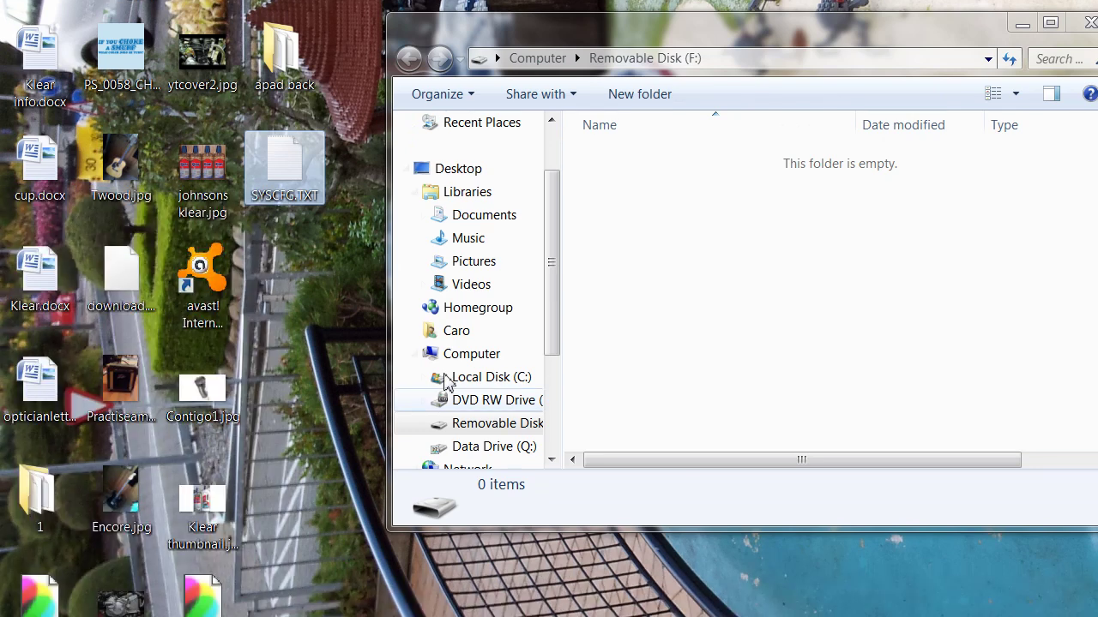
pyautogui.rightClick(716, 233)
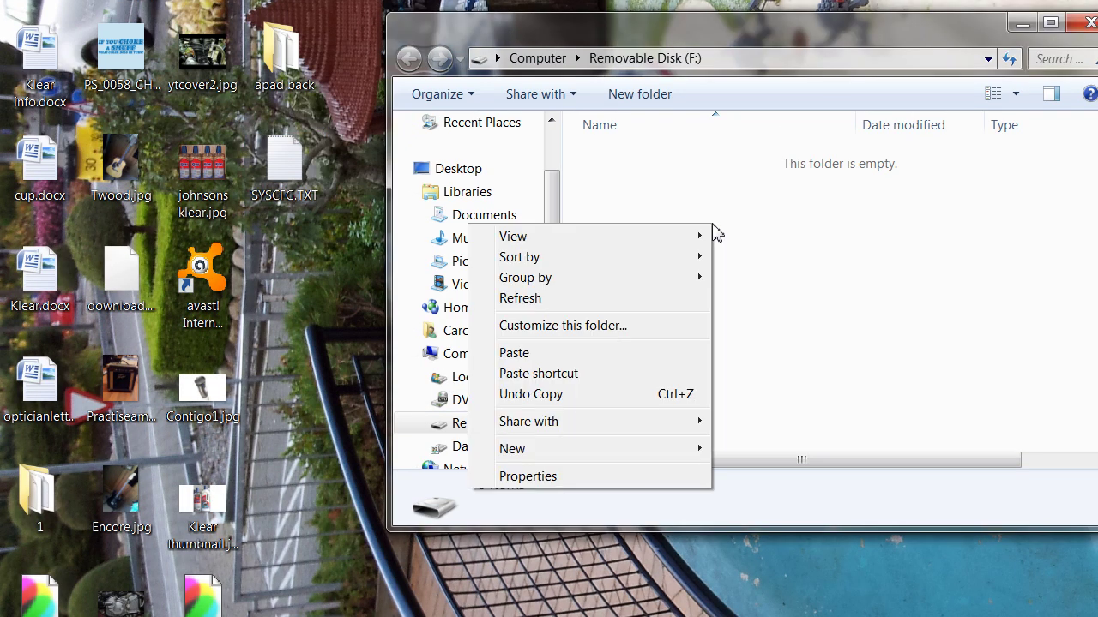
pyautogui.click(677, 356)
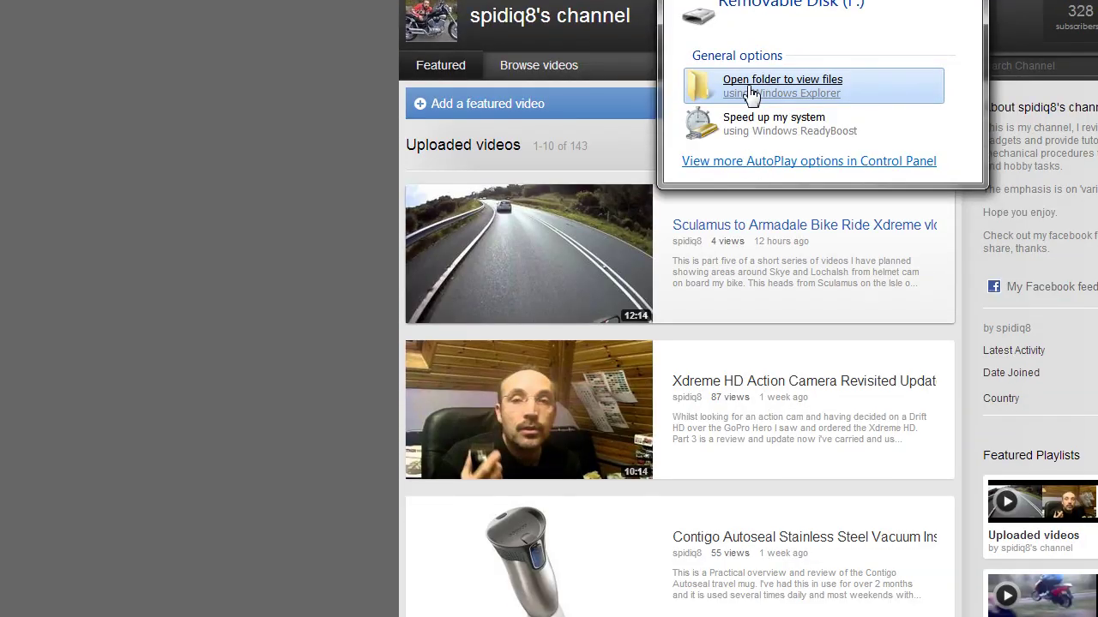
# Step: Open Removable Disk (F:) from AutoPlay, showing it empty with 0 items
pyautogui.click(754, 90)
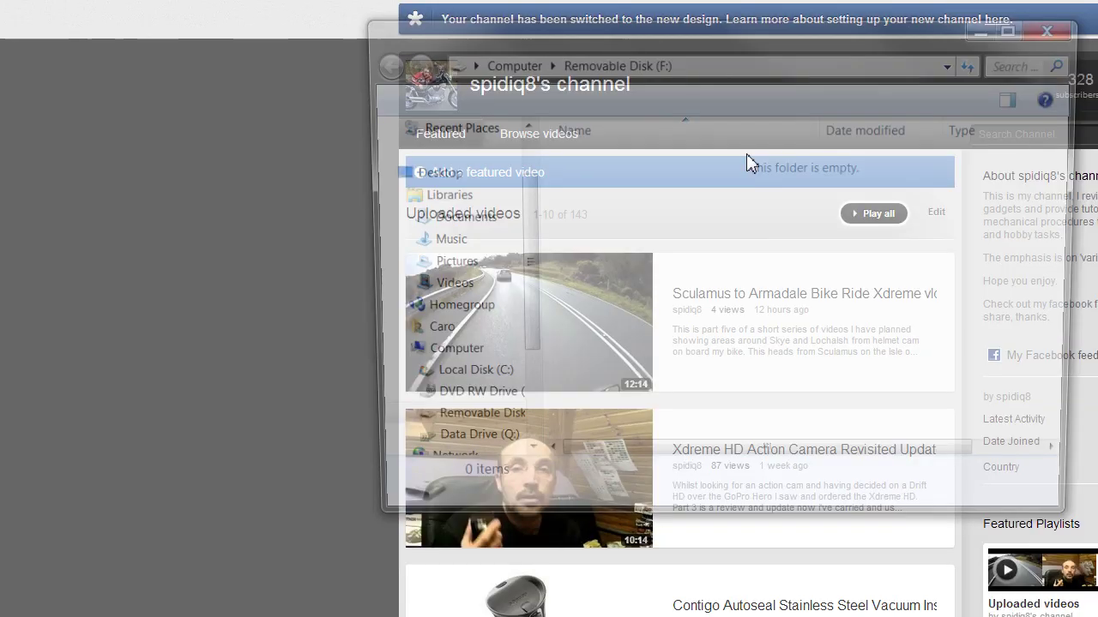